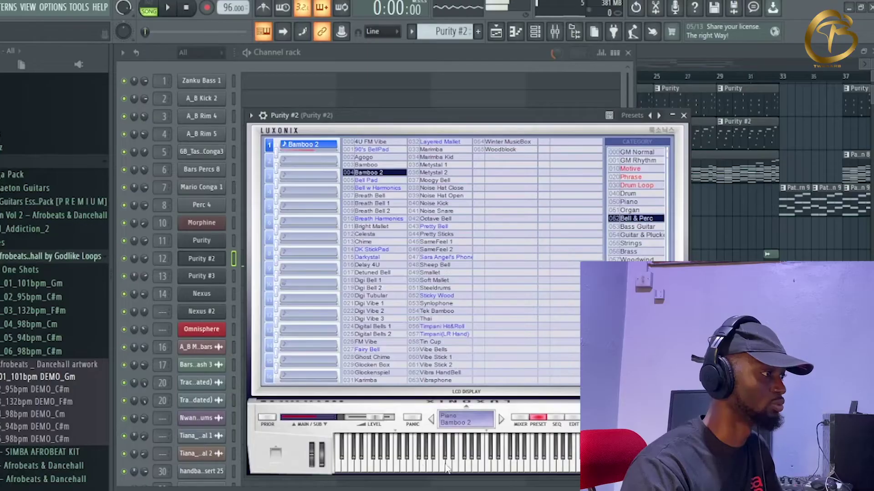
Step: Close the Purity #2 instrument window and play the Purity #2 pattern in pattern mode with its notes open in the piano roll
{"action": "left_click", "coordinate": [684, 115]}
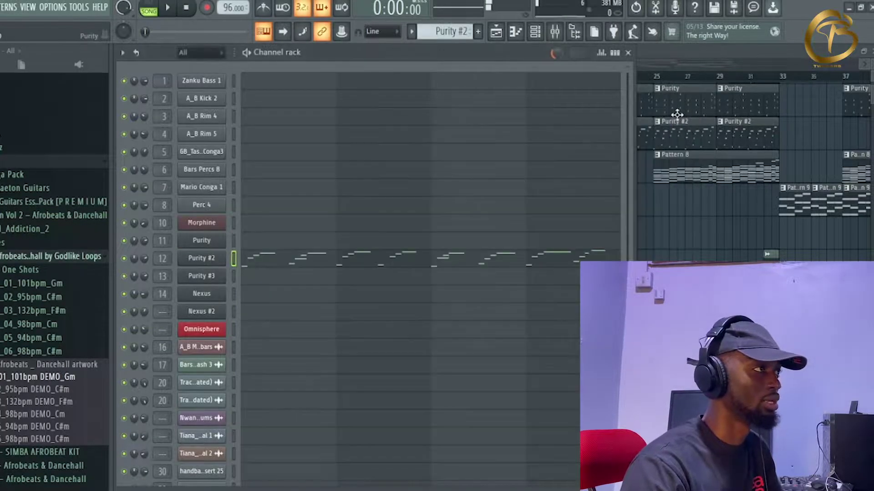
{"action": "key", "text": "l"}
{"action": "key", "text": "space"}
{"action": "left_click", "coordinate": [315, 257]}
{"action": "scroll", "coordinate": [315, 258], "scroll_direction": "down", "scroll_amount": 5}
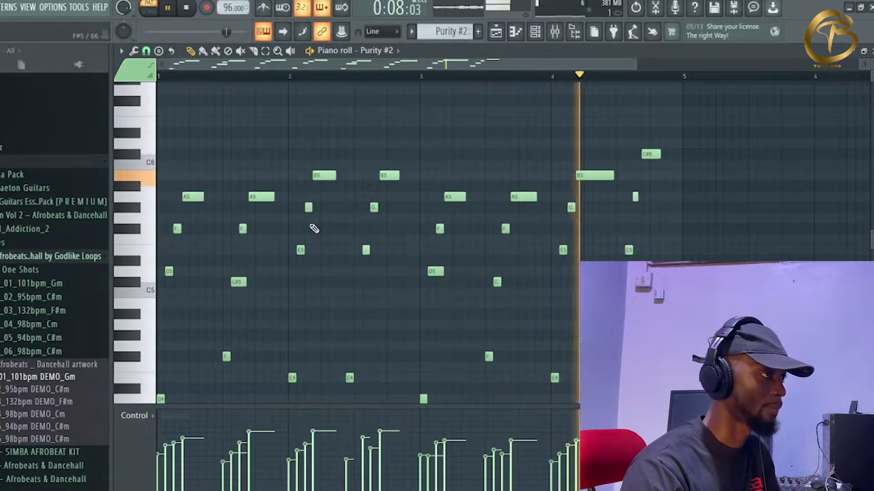
{"action": "key", "text": "space"}
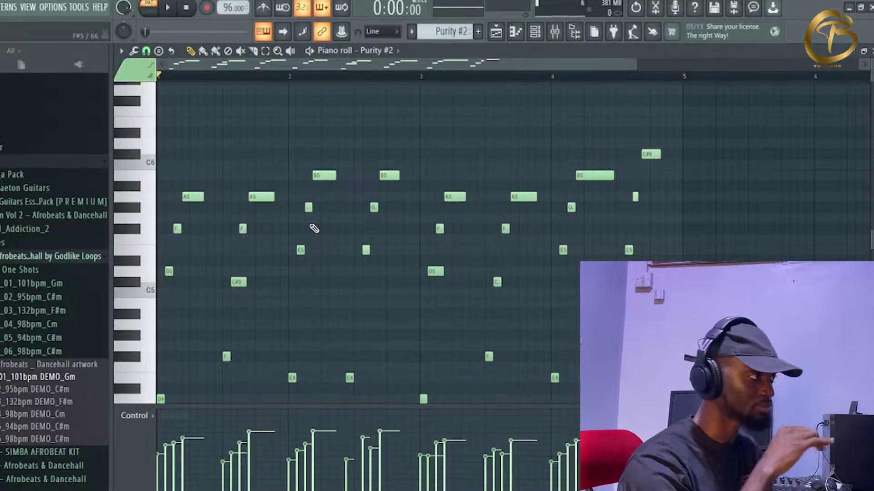
Step: Return to the playlist, solo Track 12 and play the A_B Melody Loop 3 clip in song mode
{"action": "key", "text": "F6"}
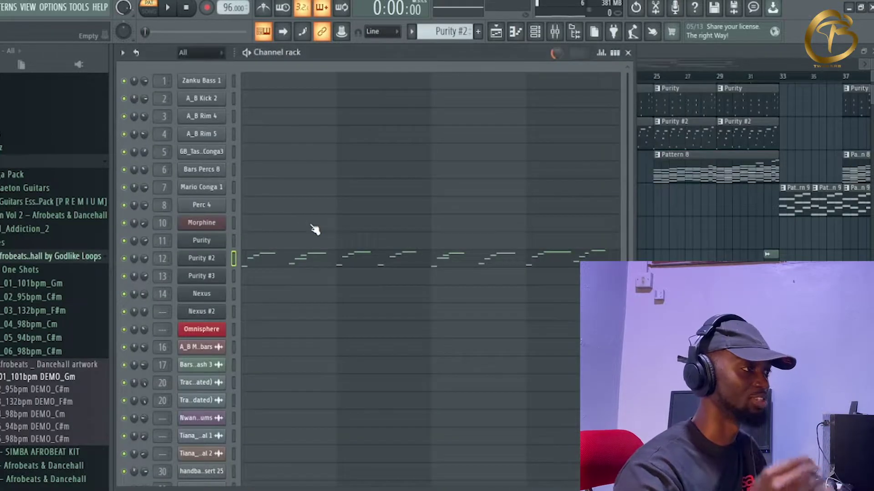
{"action": "key", "text": "F6"}
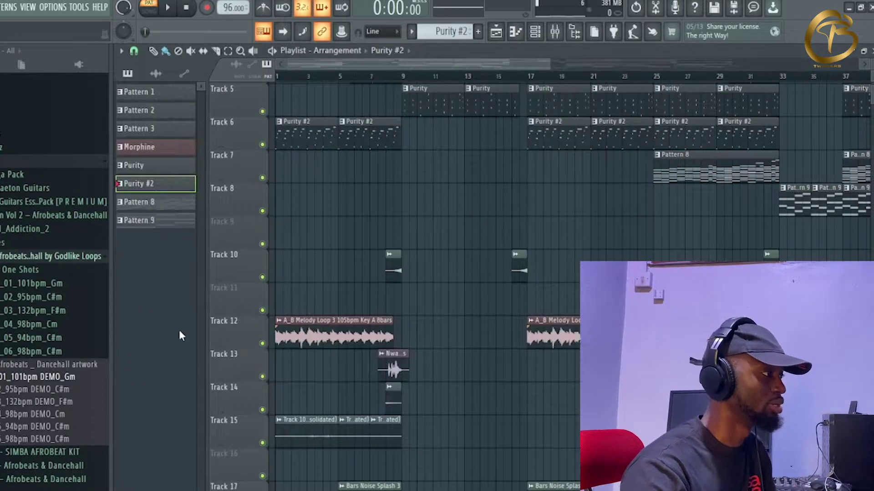
{"action": "right_click", "coordinate": [263, 343]}
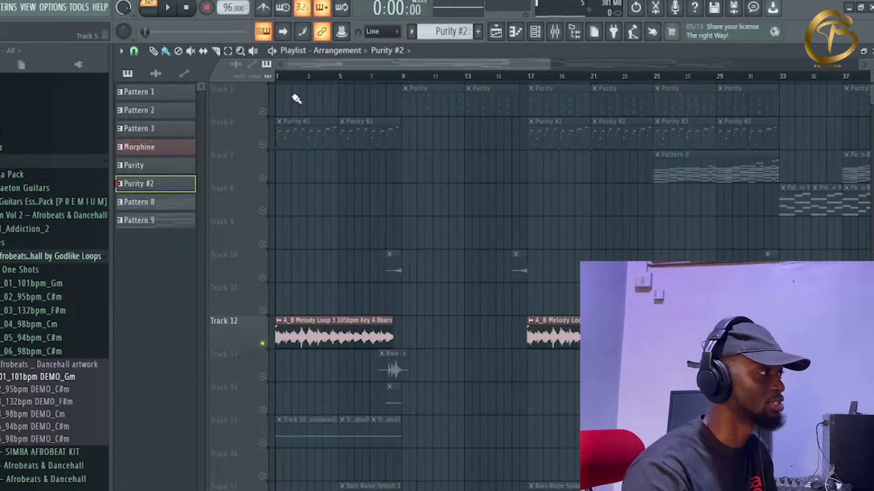
{"action": "key", "text": "space"}
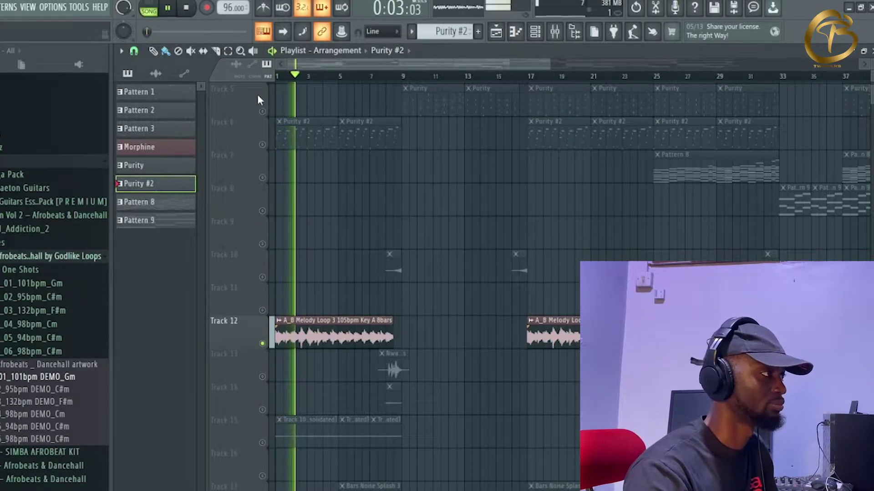
{"action": "key", "text": "space"}
Step: Enable Track 6 alongside the soloed Track 12 and play both melodies together
{"action": "left_click", "coordinate": [263, 145]}
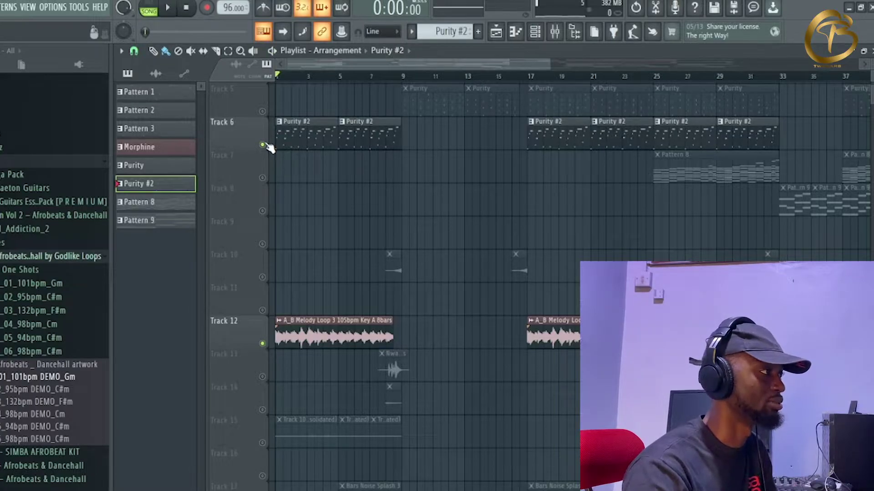
{"action": "key", "text": "space"}
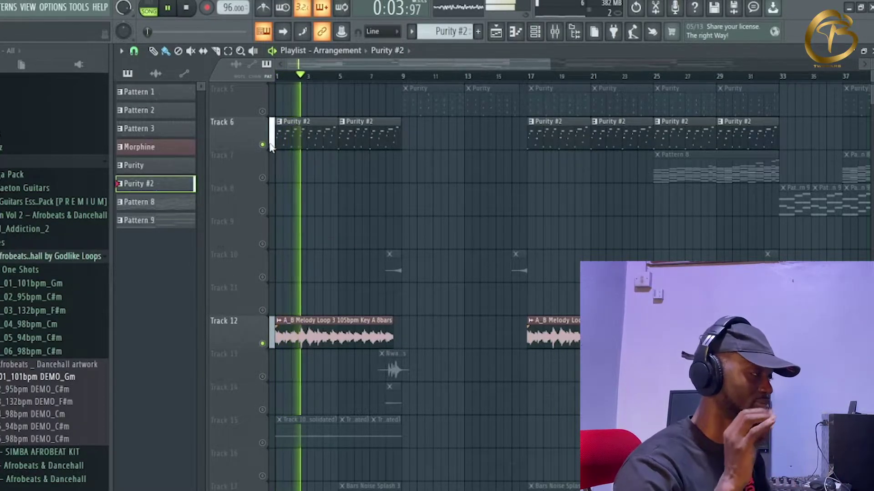
{"action": "key", "text": "space"}
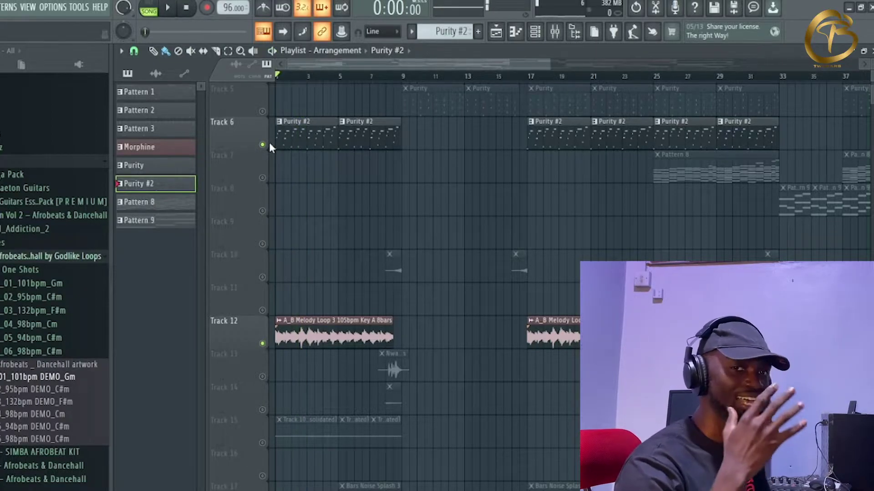
Step: Place the playhead at bar 9 and check the Purity channel's instrument window and preset from the channel rack
{"action": "left_click", "coordinate": [403, 77]}
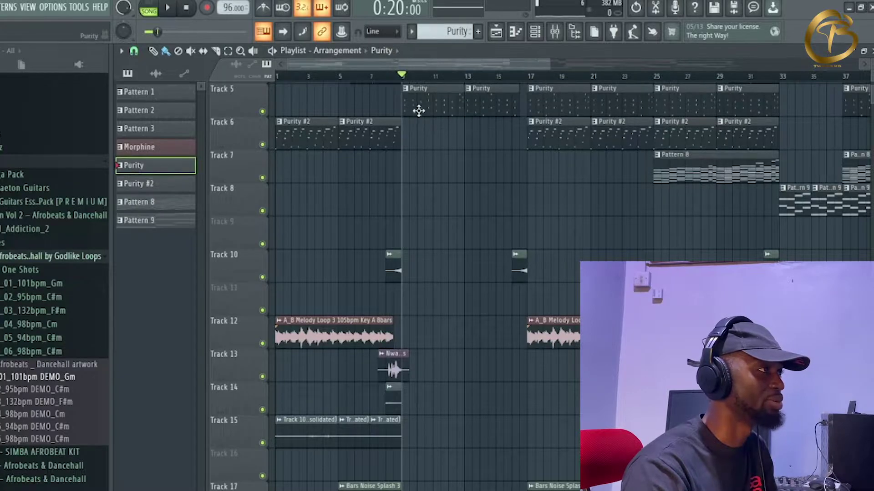
{"action": "left_click", "coordinate": [535, 32]}
{"action": "left_click", "coordinate": [212, 241]}
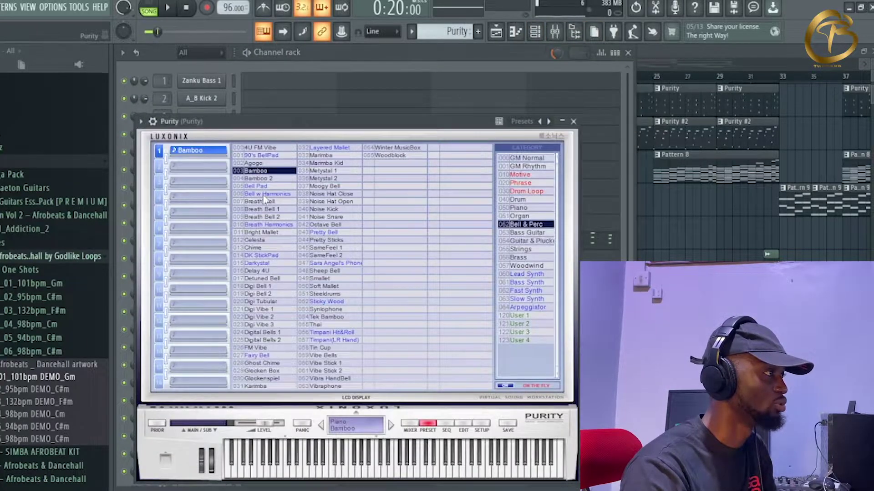
{"action": "key", "text": "Escape"}
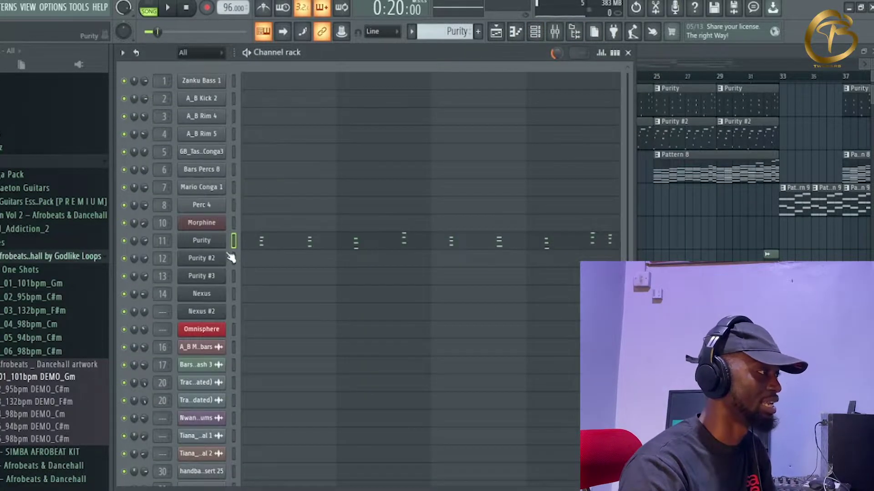
{"action": "left_click", "coordinate": [213, 262]}
{"action": "left_click", "coordinate": [219, 267]}
{"action": "left_click", "coordinate": [204, 243]}
{"action": "left_click", "coordinate": [204, 243]}
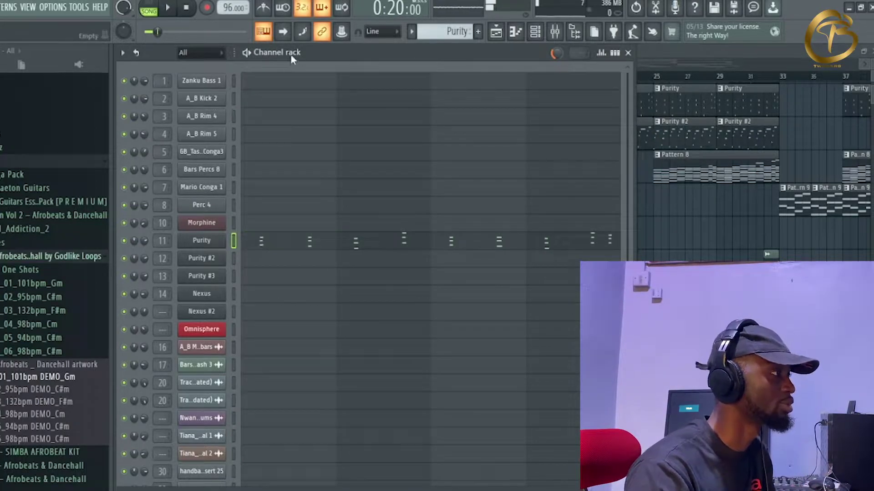
Step: Open the Purity channel's notes in the piano roll and play its chords in pattern mode
{"action": "key", "text": "l"}
{"action": "key", "text": "space"}
{"action": "left_click", "coordinate": [273, 242]}
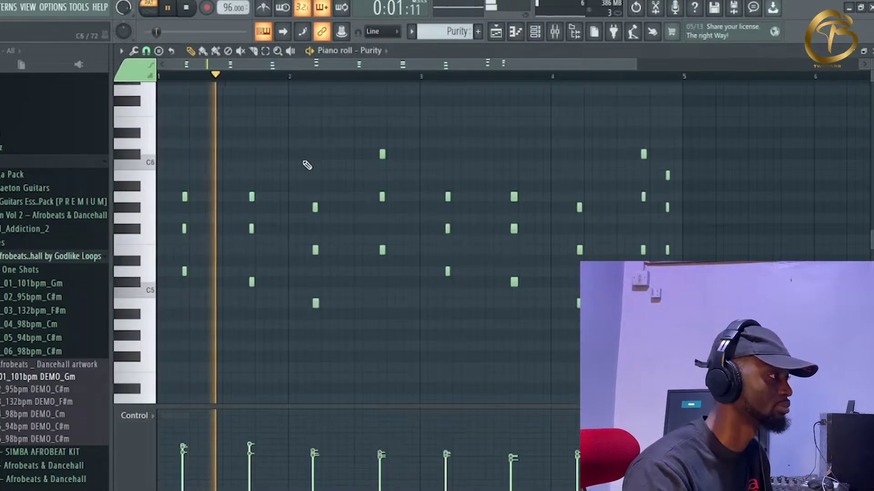
{"action": "scroll", "coordinate": [248, 78], "scroll_direction": "up", "scroll_amount": 3}
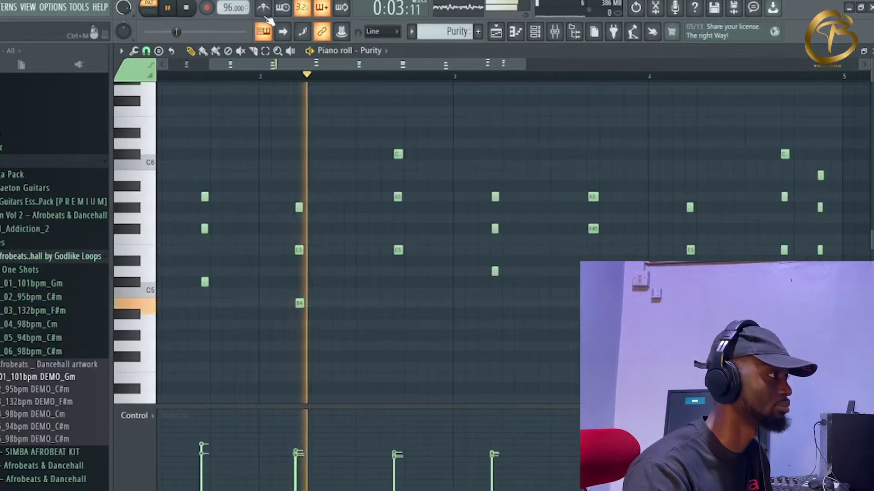
{"action": "left_click_drag", "start_coordinate": [260, 67], "coordinate": [242, 63]}
{"action": "key", "text": "space"}
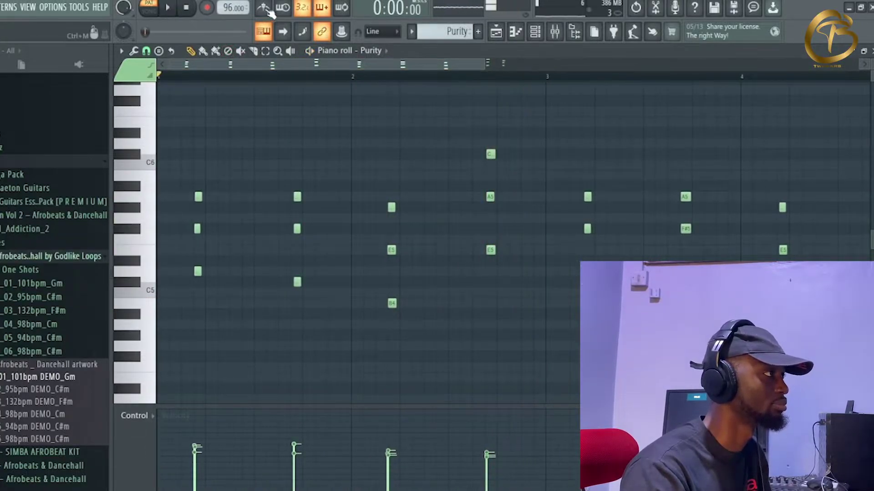
Step: Play the Purity chord pattern against the metronome, with all four bars in view
{"action": "key", "text": "space"}
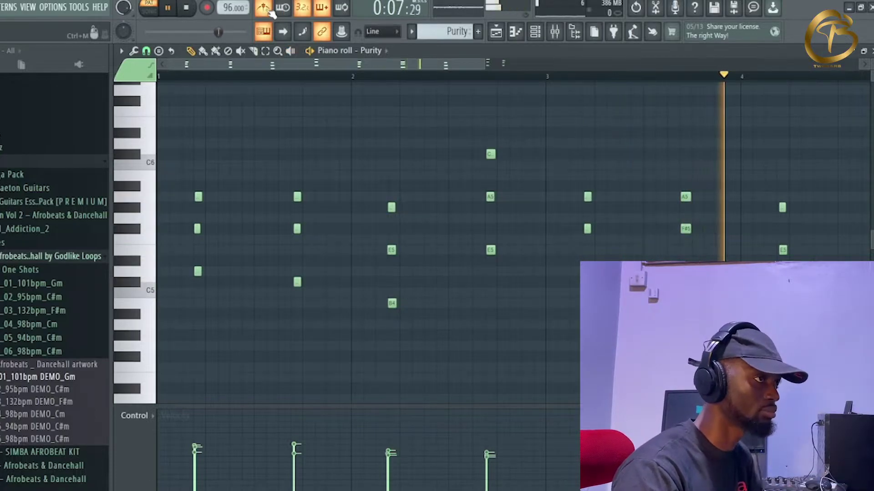
{"action": "scroll", "coordinate": [480, 69], "scroll_direction": "down", "scroll_amount": 2}
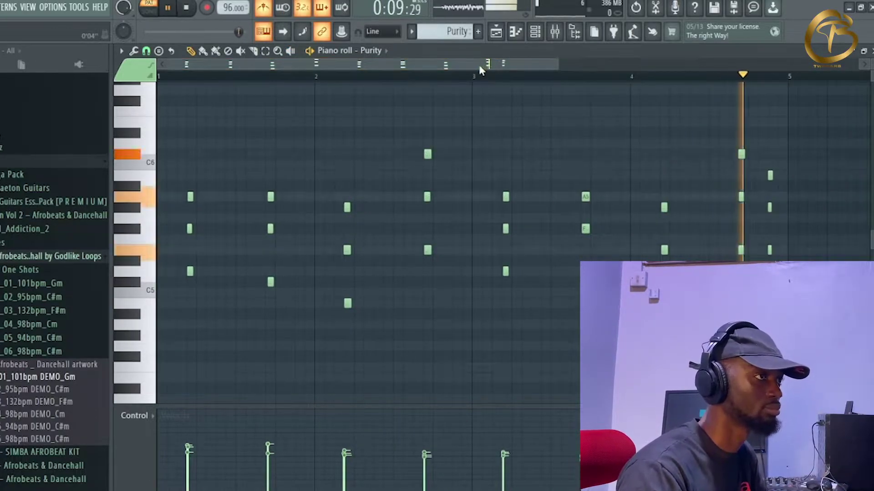
{"action": "key", "text": "space"}
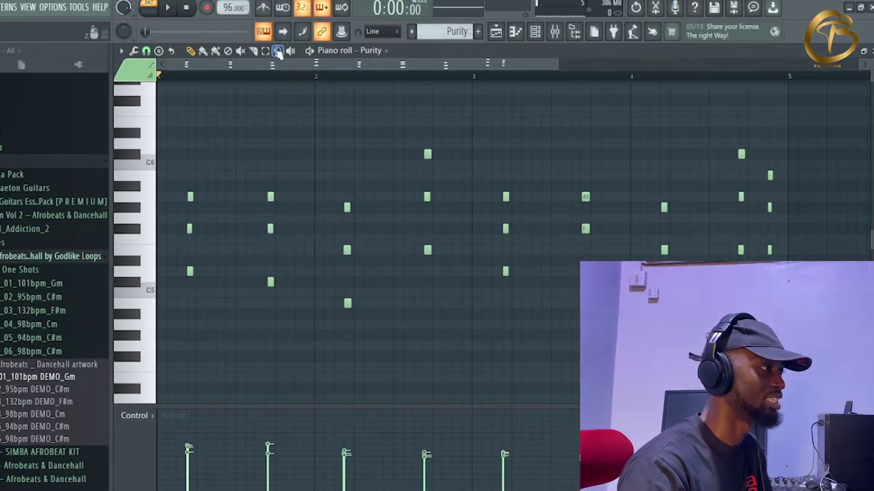
Step: Return to the playlist and review the arranged patterns and audio clips from Track 3 down to Track 20
{"action": "key", "text": "F6"}
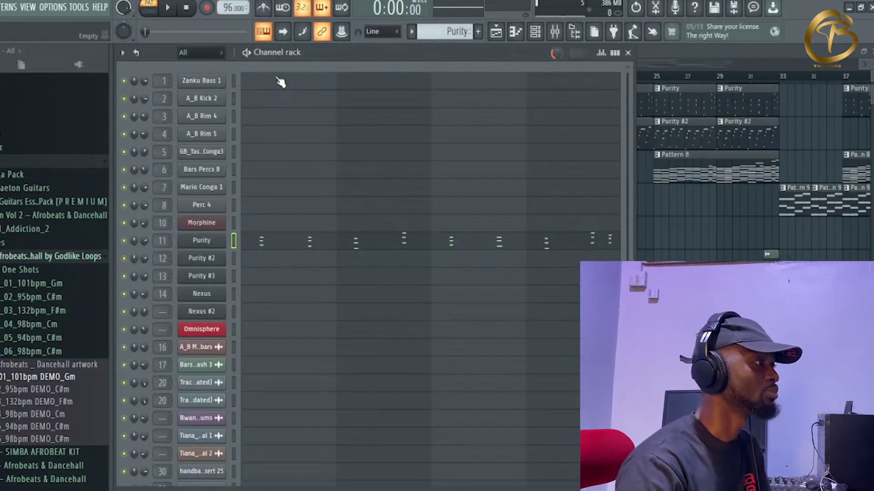
{"action": "left_click", "coordinate": [661, 57]}
{"action": "scroll", "coordinate": [473, 217], "scroll_direction": "up", "scroll_amount": 3}
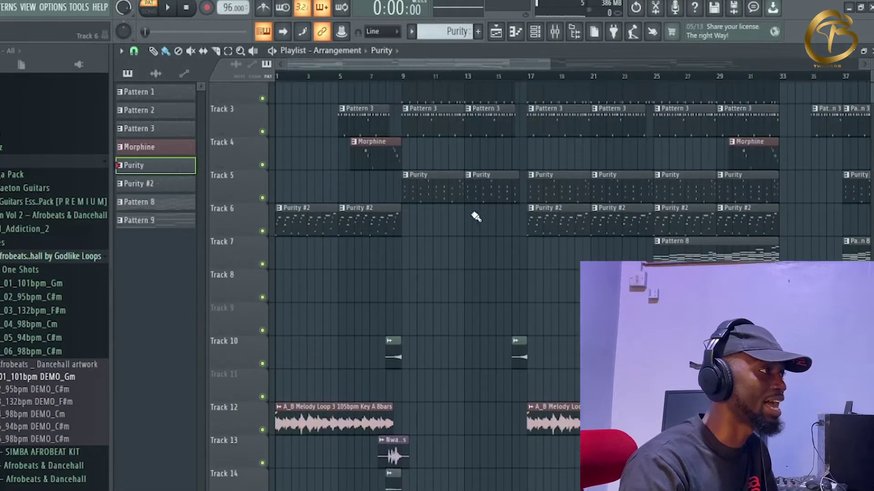
{"action": "scroll", "coordinate": [512, 175], "scroll_direction": "down", "scroll_amount": 2}
{"action": "scroll", "coordinate": [512, 166], "scroll_direction": "down", "scroll_amount": 1}
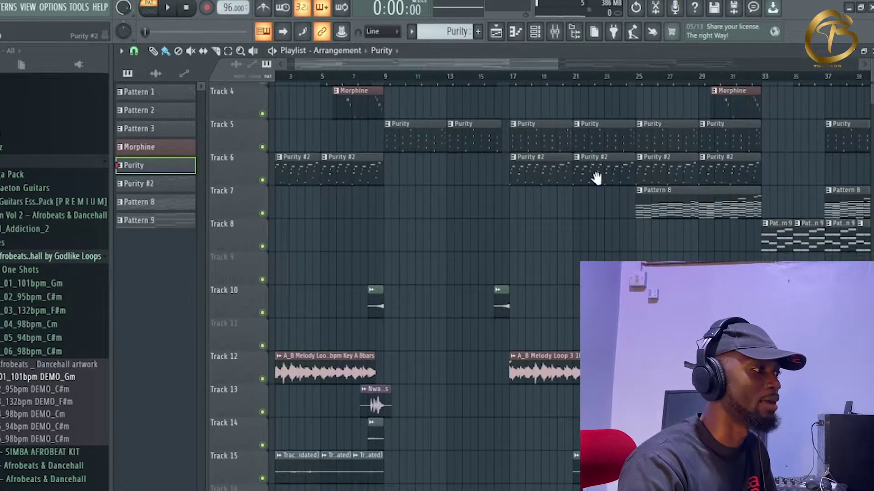
{"action": "scroll", "coordinate": [596, 178], "scroll_direction": "down", "scroll_amount": 2}
{"action": "scroll", "coordinate": [546, 228], "scroll_direction": "up", "scroll_amount": 3}
{"action": "scroll", "coordinate": [513, 318], "scroll_direction": "down", "scroll_amount": 6}
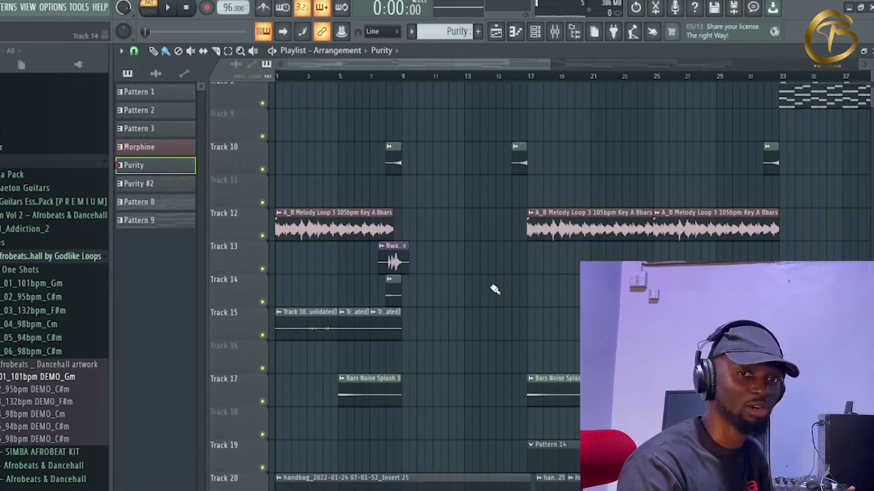
{"action": "scroll", "coordinate": [472, 288], "scroll_direction": "down", "scroll_amount": 1}
Step: Switch Reverse off for the Track 10 (consolidated) clip on Track 15, switch it back on and close the clip settings
{"action": "left_click", "coordinate": [327, 316]}
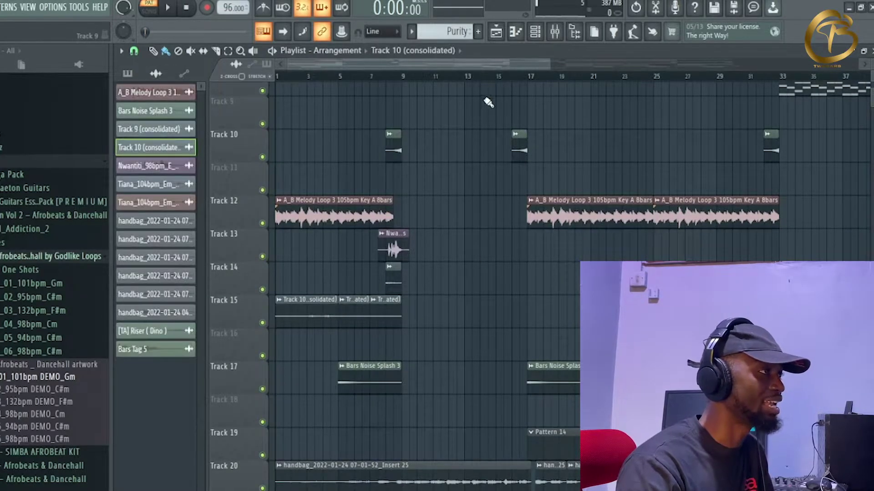
{"action": "double_click", "coordinate": [304, 306]}
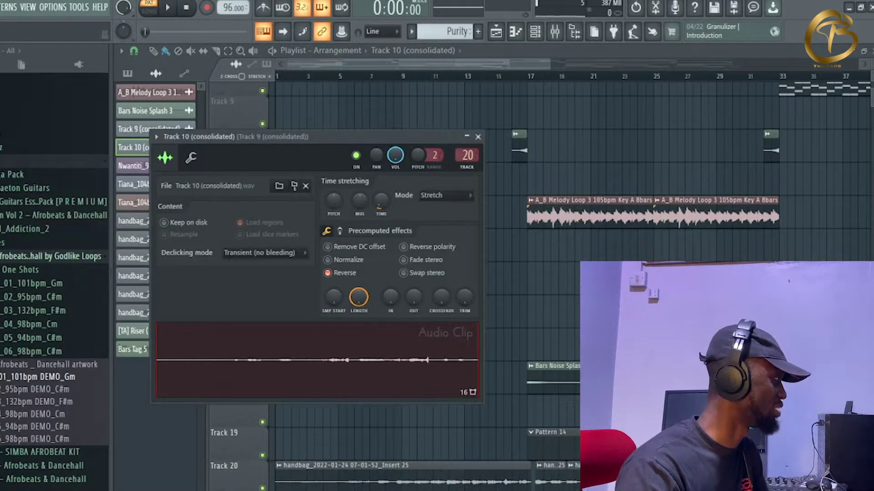
{"action": "left_click", "coordinate": [328, 273]}
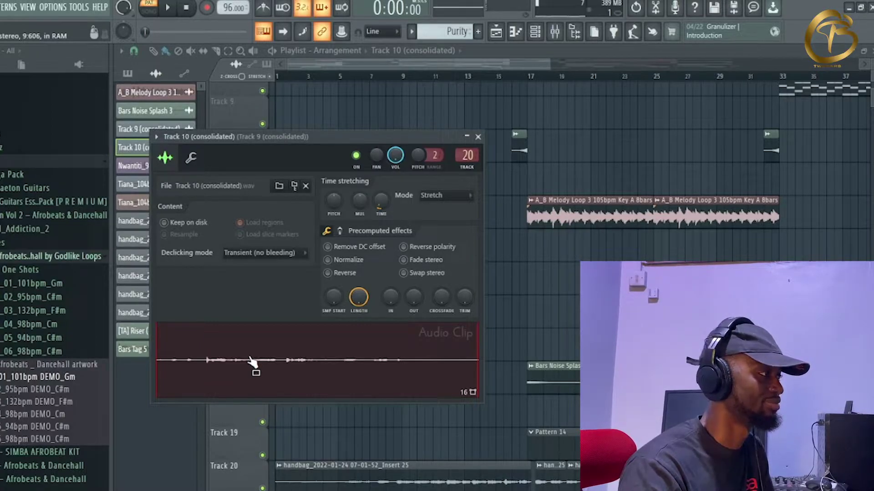
{"action": "left_click", "coordinate": [357, 275]}
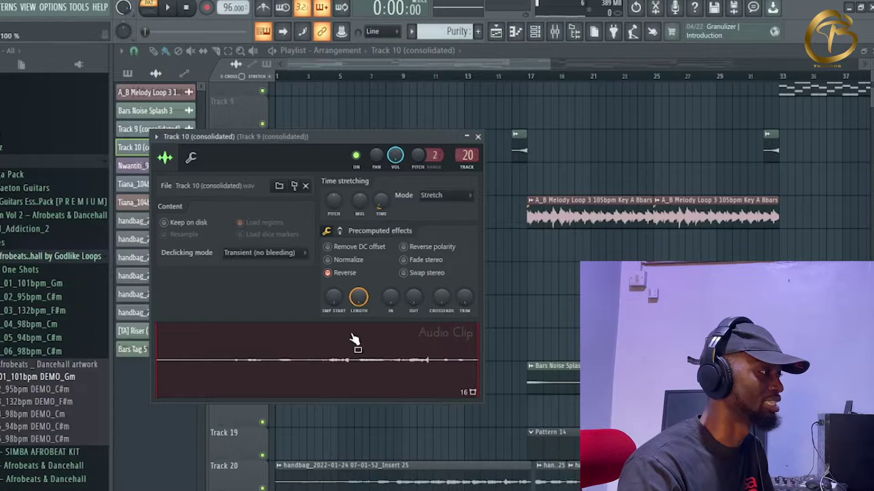
{"action": "left_click", "coordinate": [478, 136]}
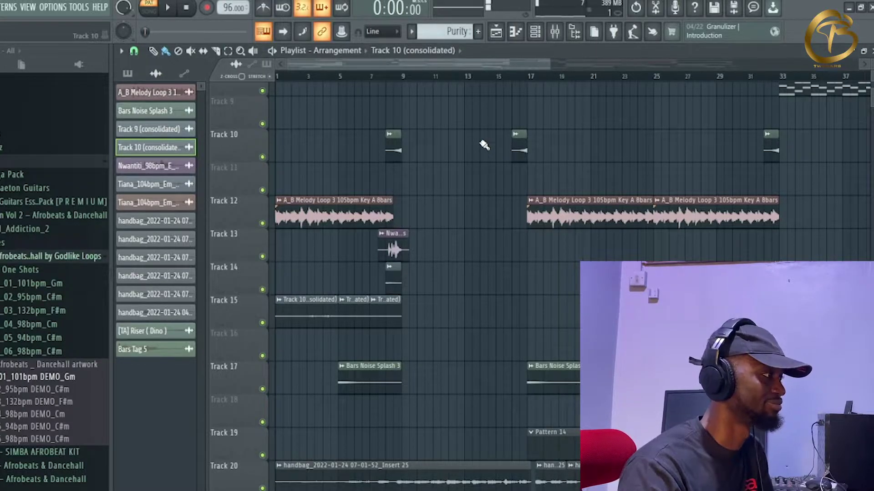
Step: Check the Track 9 (consolidated) audio clip from the clip list
{"action": "left_click", "coordinate": [193, 131]}
{"action": "left_click", "coordinate": [462, 121]}
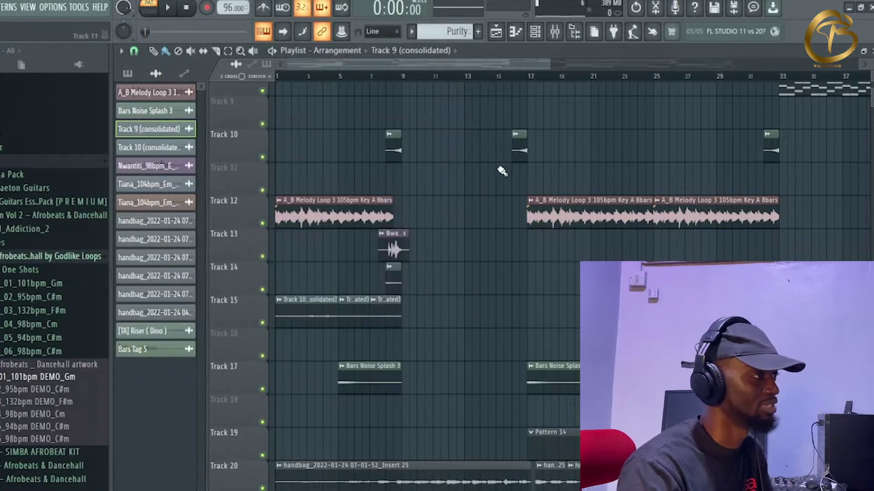
Step: Select the Morphine pattern on Track 4, open the Morphine channel's synth and look at its presets library
{"action": "scroll", "coordinate": [484, 217], "scroll_direction": "up", "scroll_amount": 2}
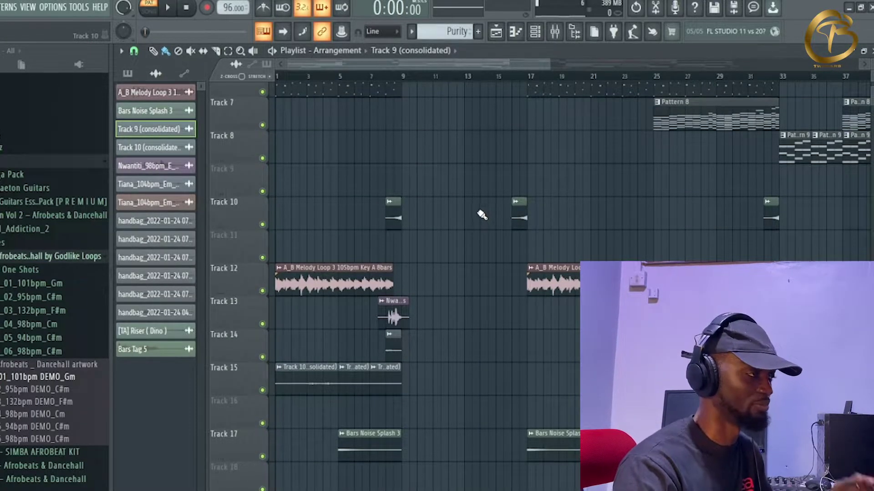
{"action": "scroll", "coordinate": [473, 205], "scroll_direction": "up", "scroll_amount": 5}
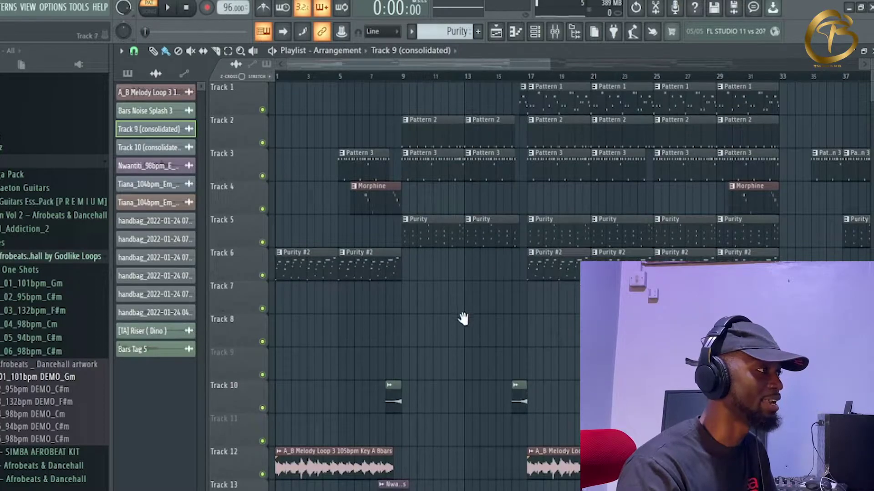
{"action": "left_click", "coordinate": [364, 204]}
{"action": "left_click", "coordinate": [535, 32]}
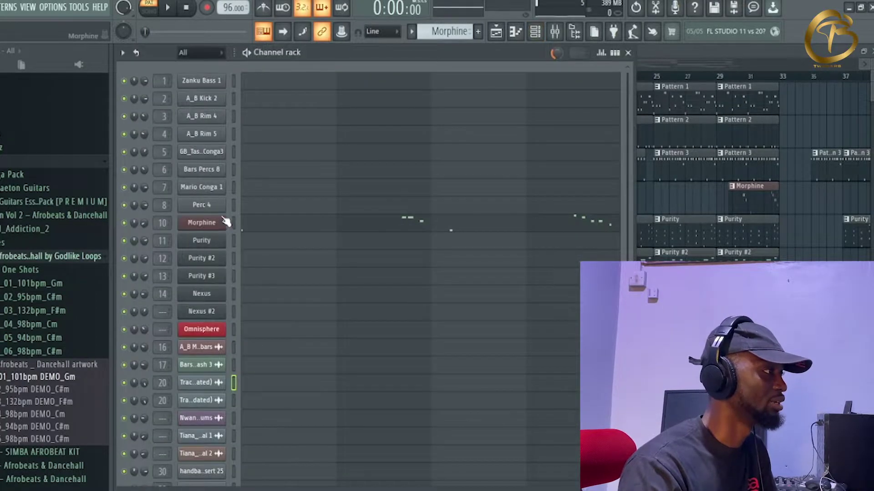
{"action": "left_click", "coordinate": [224, 221]}
{"action": "left_click", "coordinate": [227, 138]}
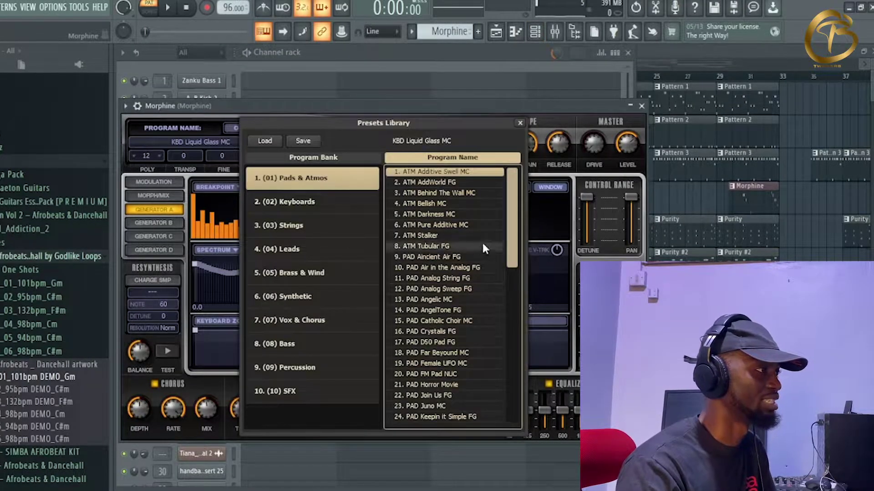
{"action": "left_click", "coordinate": [179, 144]}
{"action": "left_click", "coordinate": [182, 145]}
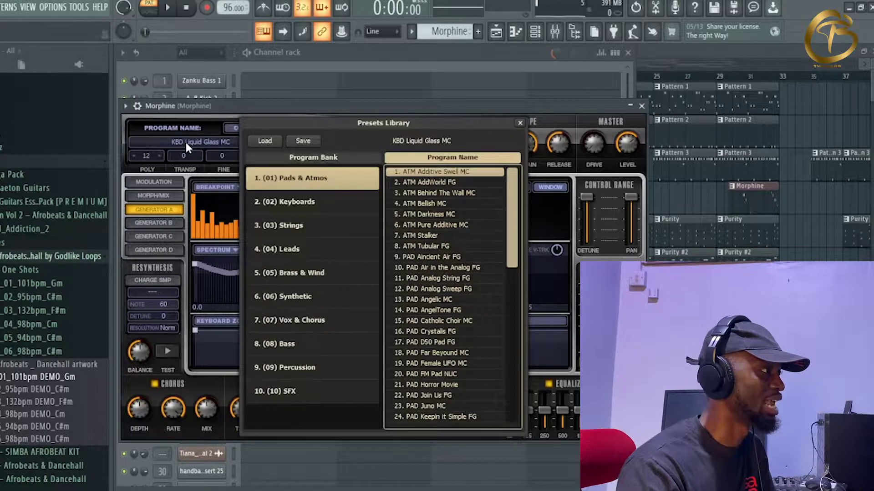
Step: Look further through the Pads & Atmos presets in the Morphine library and close the synth
{"action": "scroll", "coordinate": [487, 258], "scroll_direction": "down", "scroll_amount": 9}
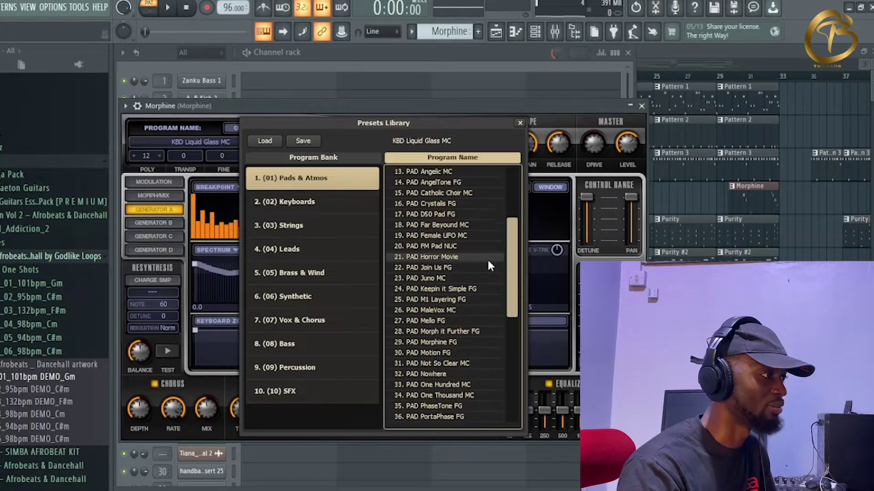
{"action": "scroll", "coordinate": [487, 258], "scroll_direction": "down", "scroll_amount": 2}
{"action": "key", "text": "Escape"}
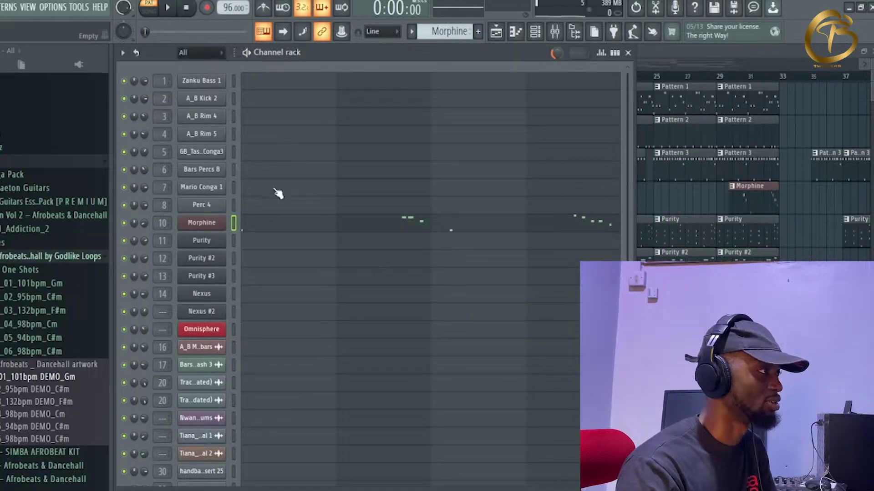
Step: Open the Morphine channel's notes in the piano roll, play the pattern and stop playback
{"action": "left_click", "coordinate": [278, 223]}
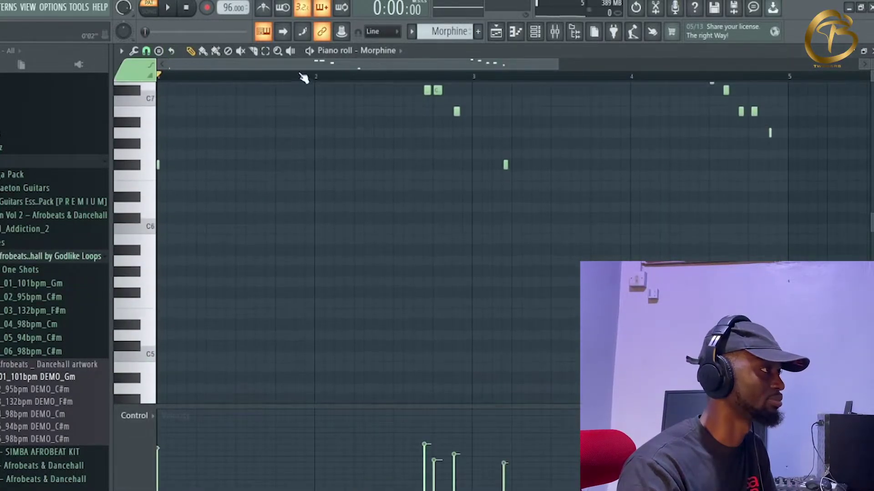
{"action": "key", "text": "space"}
{"action": "scroll", "coordinate": [313, 190], "scroll_direction": "up", "scroll_amount": 5}
{"action": "scroll", "coordinate": [313, 190], "scroll_direction": "down", "scroll_amount": 3}
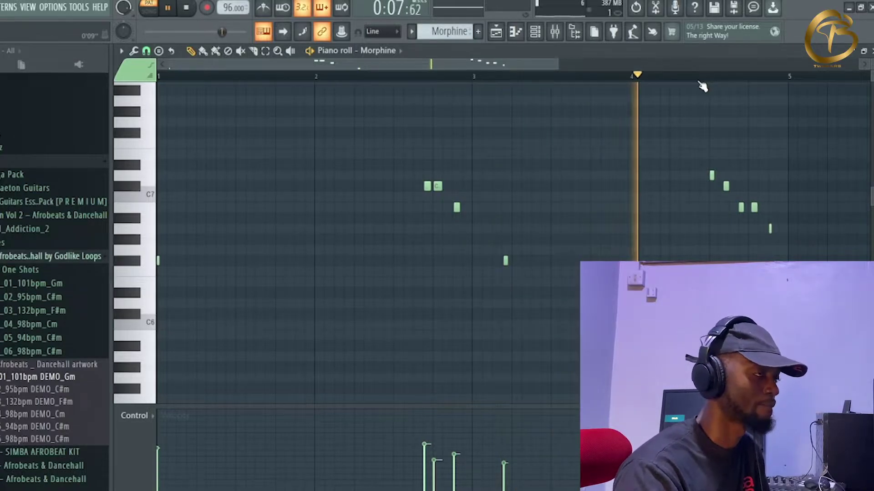
{"action": "key", "text": "space"}
Step: Play Pattern 8 while examining its Nexus chords in the piano roll, and return to the channel rack
{"action": "key", "text": "F7"}
{"action": "key", "text": "F6"}
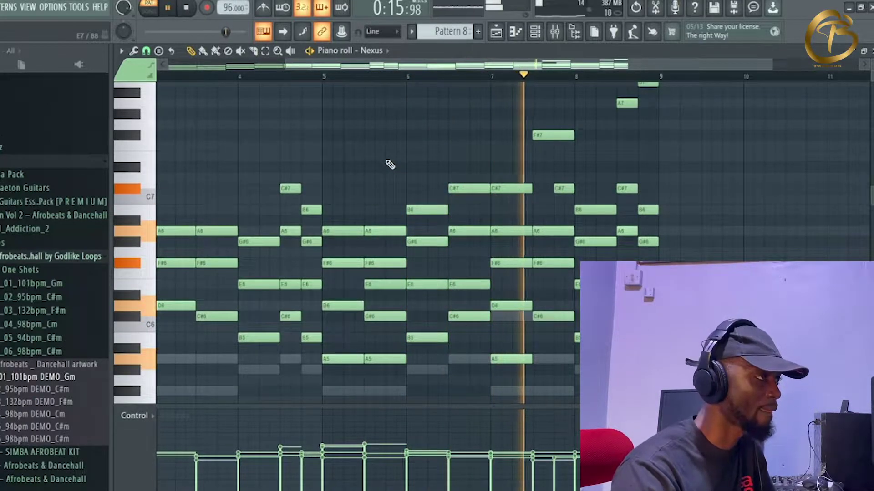
{"action": "scroll", "coordinate": [649, 222], "scroll_direction": "up", "scroll_amount": 2}
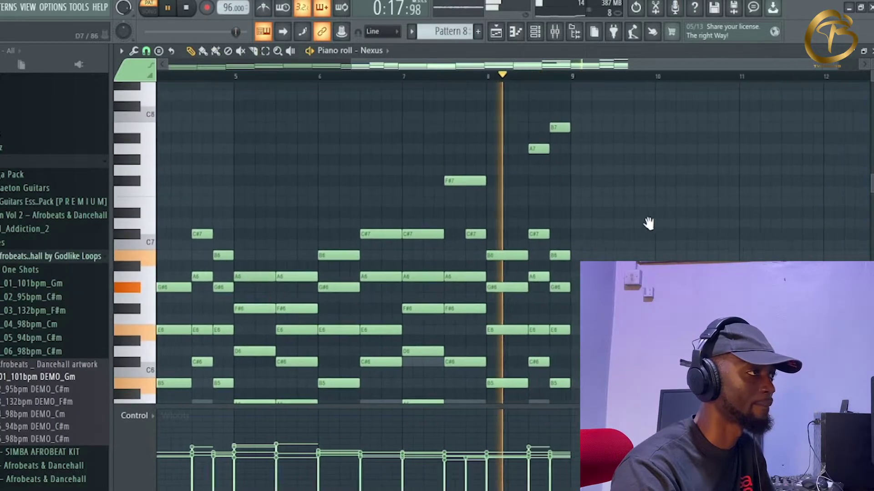
{"action": "key", "text": "space"}
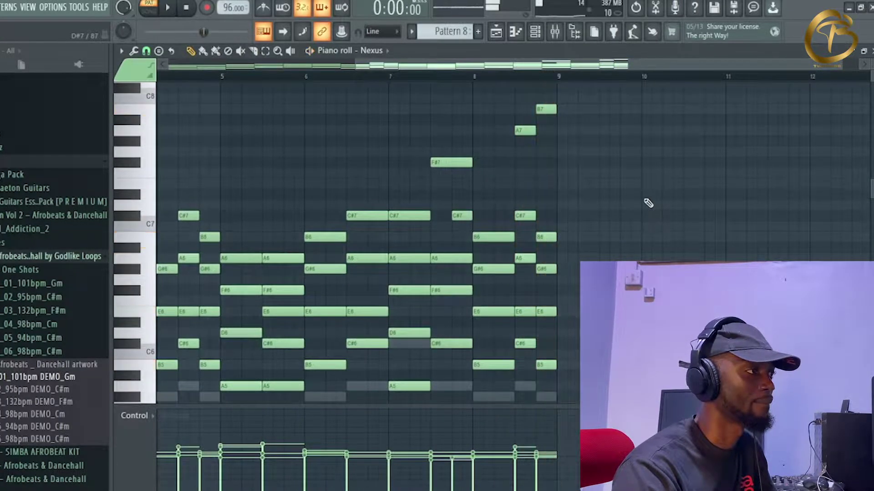
{"action": "key", "text": "F6"}
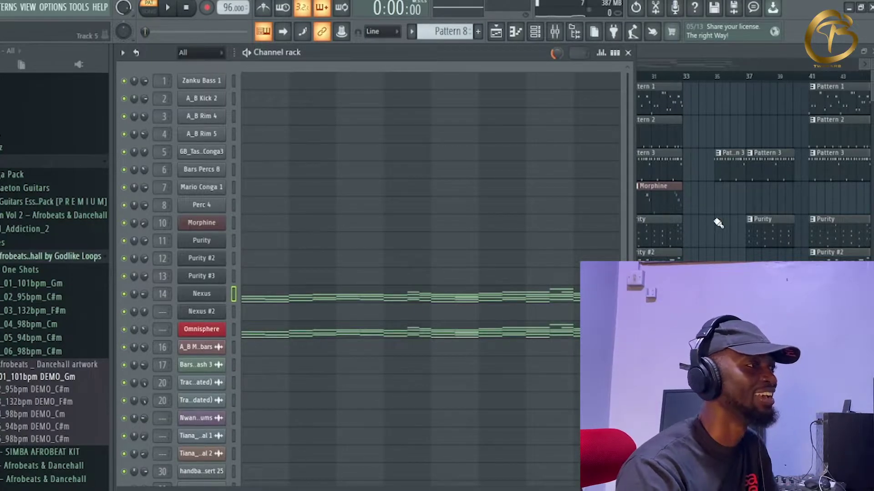
Step: Play Pattern 9 while examining its Nexus #2 chords in the piano roll, and return to the channel rack
{"action": "key", "text": "F6"}
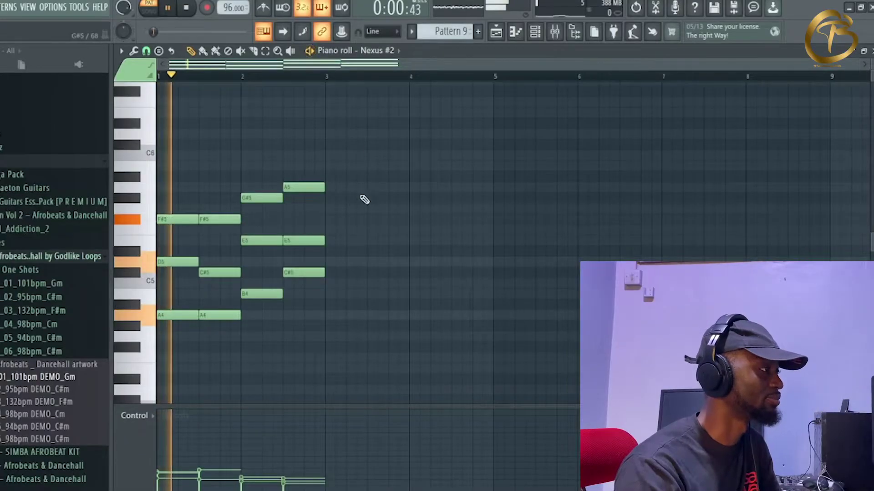
{"action": "scroll", "coordinate": [392, 212], "scroll_direction": "up", "scroll_amount": 1}
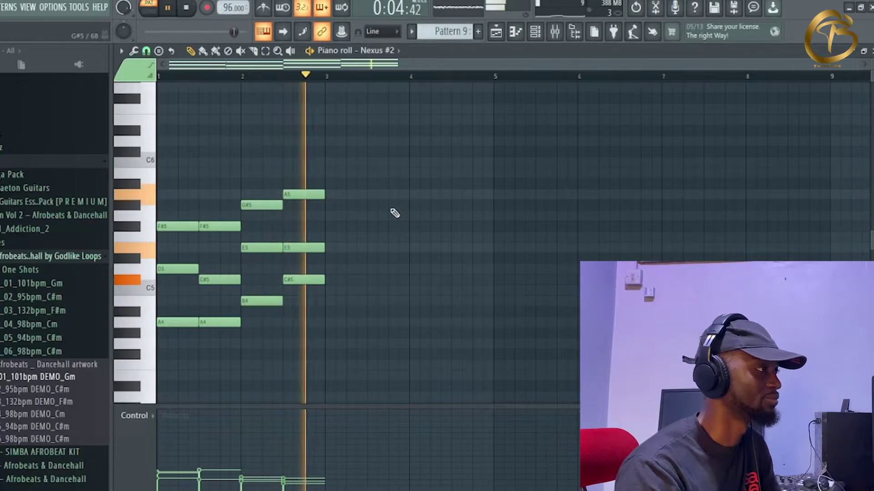
{"action": "key", "text": "space"}
{"action": "key", "text": "F6"}
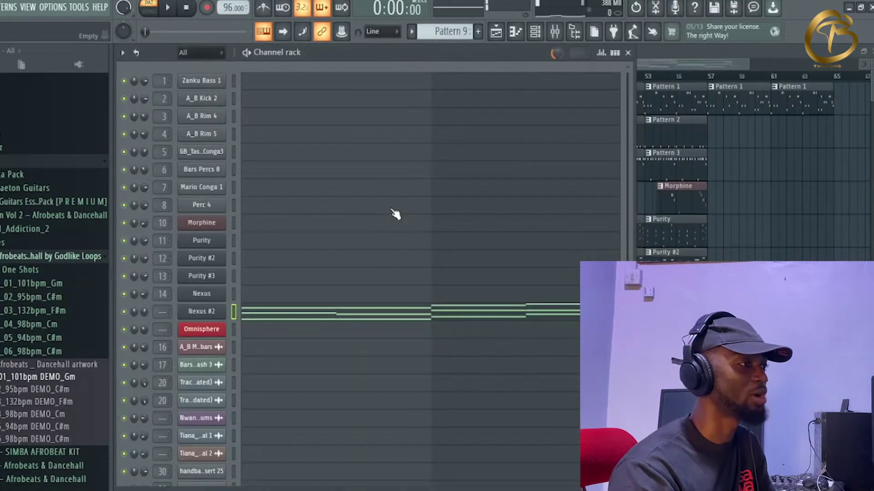
Step: Return to the playlist and review the arrangement back to the start of the song
{"action": "key", "text": "F6"}
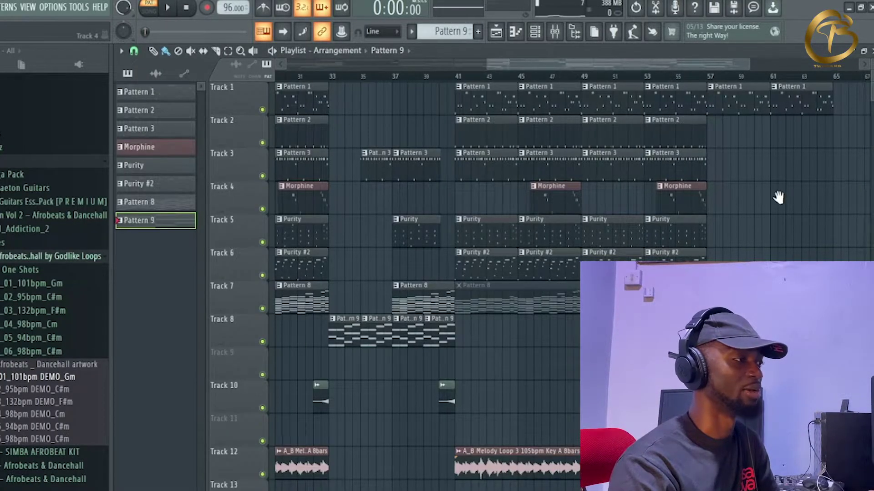
{"action": "scroll", "coordinate": [792, 214], "scroll_direction": "left", "scroll_amount": 1}
{"action": "scroll", "coordinate": [474, 265], "scroll_direction": "left", "scroll_amount": 6}
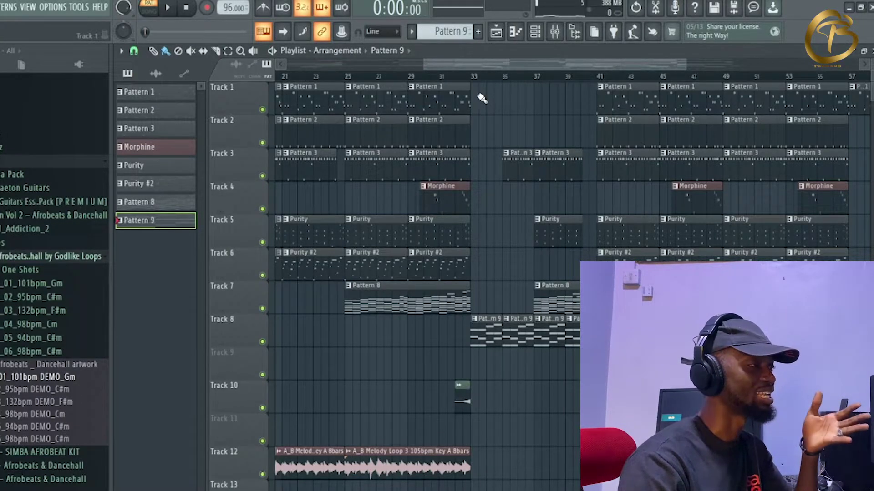
{"action": "scroll", "coordinate": [414, 209], "scroll_direction": "left", "scroll_amount": 5}
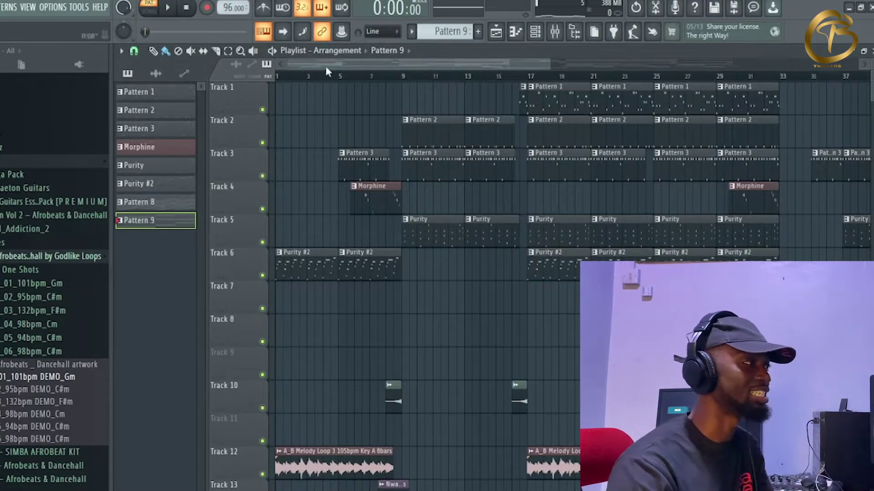
Step: Mute Tracks 1, 2 and 3 and play the song from bar 17
{"action": "left_click_drag", "start_coordinate": [263, 176], "coordinate": [264, 149]}
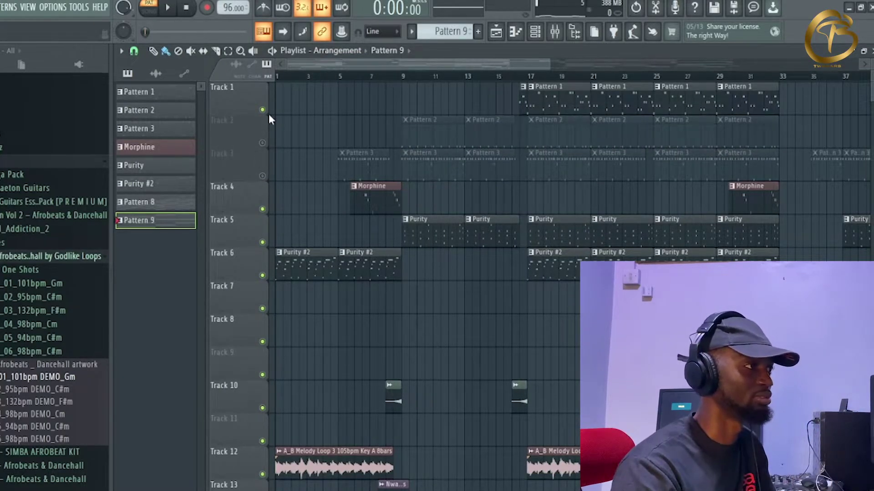
{"action": "left_click", "coordinate": [530, 76]}
{"action": "left_click", "coordinate": [262, 110]}
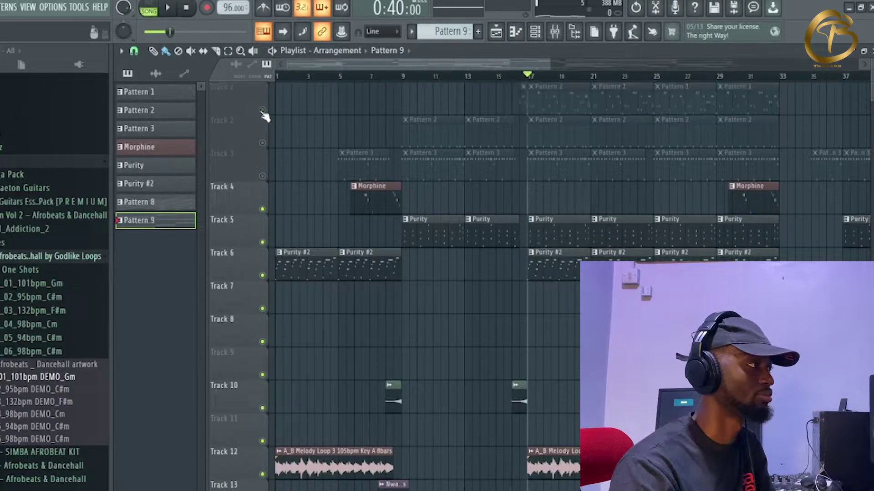
{"action": "key", "text": "space"}
Step: Mute Track 17 and Track 28 during playback, listen to the remaining melody tracks and stop the song
{"action": "scroll", "coordinate": [641, 192], "scroll_direction": "down", "scroll_amount": 4}
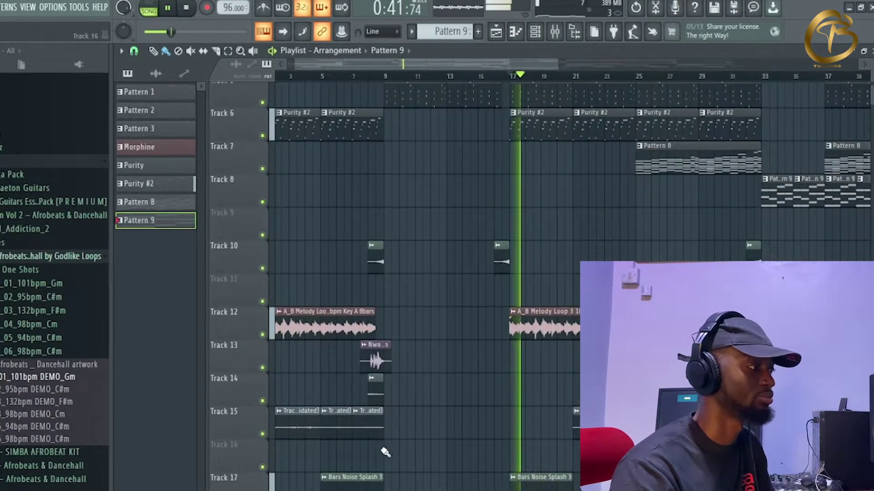
{"action": "left_click", "coordinate": [262, 471]}
{"action": "scroll", "coordinate": [447, 278], "scroll_direction": "down", "scroll_amount": 2}
{"action": "scroll", "coordinate": [447, 278], "scroll_direction": "down", "scroll_amount": 3}
{"action": "scroll", "coordinate": [460, 211], "scroll_direction": "up", "scroll_amount": 3}
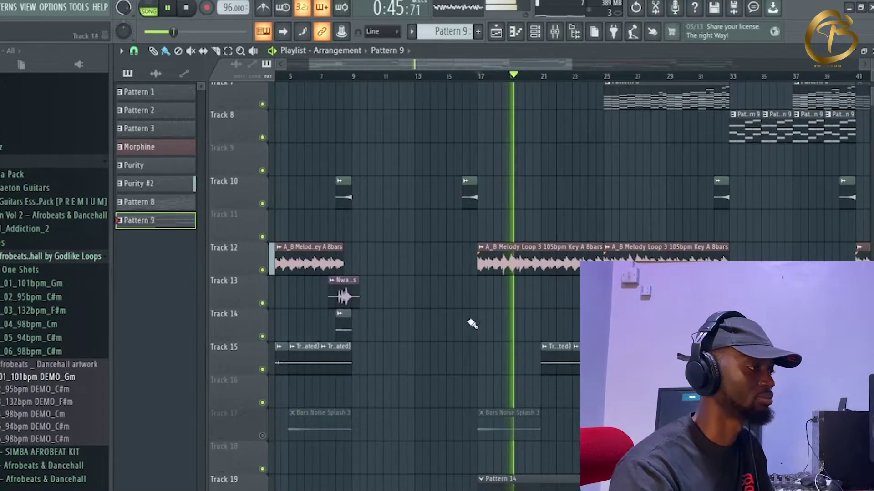
{"action": "scroll", "coordinate": [475, 378], "scroll_direction": "up", "scroll_amount": 5}
{"action": "scroll", "coordinate": [487, 203], "scroll_direction": "down", "scroll_amount": 12}
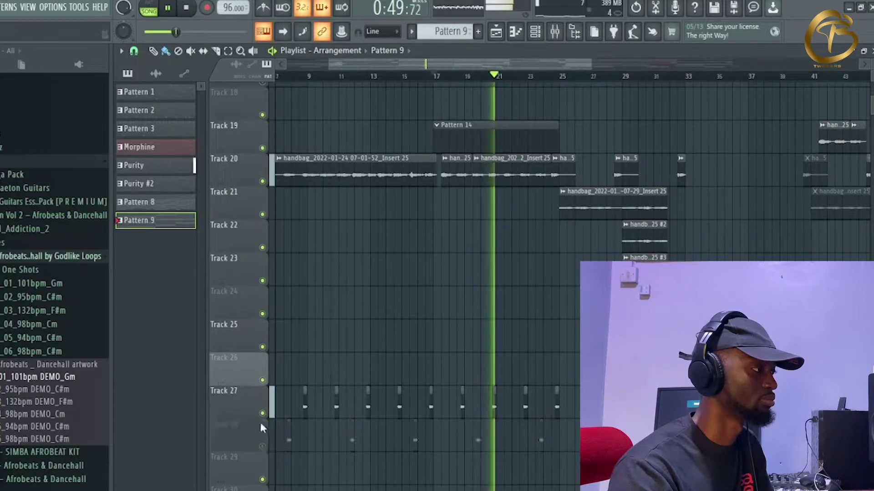
{"action": "scroll", "coordinate": [572, 201], "scroll_direction": "up", "scroll_amount": 6}
{"action": "scroll", "coordinate": [572, 200], "scroll_direction": "up", "scroll_amount": 3}
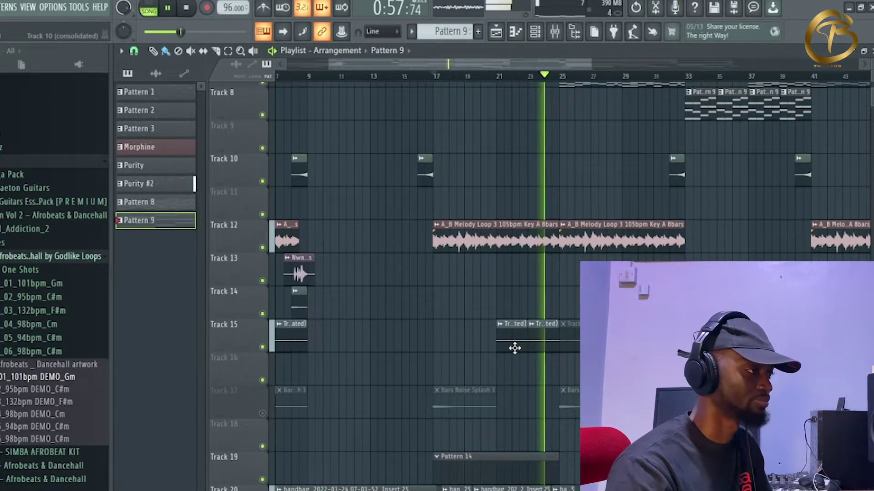
{"action": "key", "text": "space"}
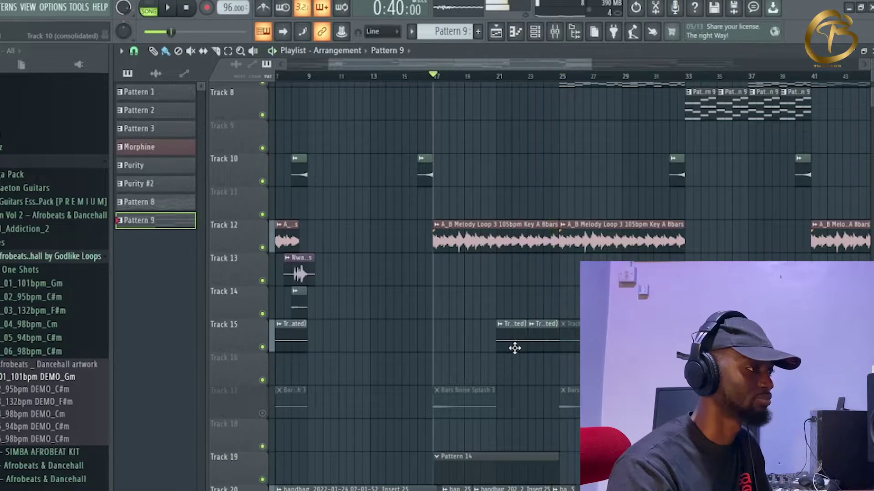
Step: Select Pattern 3 on Track 3 and show its percussion steps in the channel rack
{"action": "scroll", "coordinate": [320, 316], "scroll_direction": "up", "scroll_amount": 3}
{"action": "scroll", "coordinate": [522, 289], "scroll_direction": "up", "scroll_amount": 4}
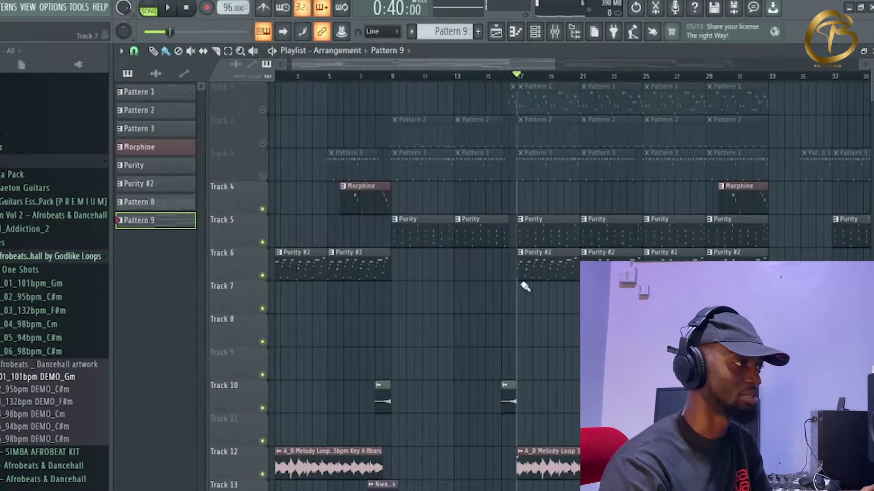
{"action": "scroll", "coordinate": [522, 288], "scroll_direction": "left", "scroll_amount": 2}
{"action": "left_click", "coordinate": [527, 173]}
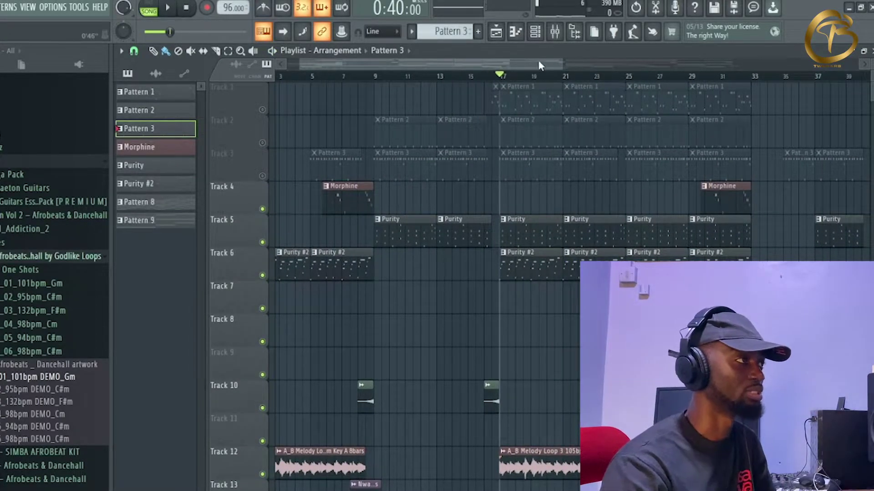
{"action": "left_click", "coordinate": [535, 37]}
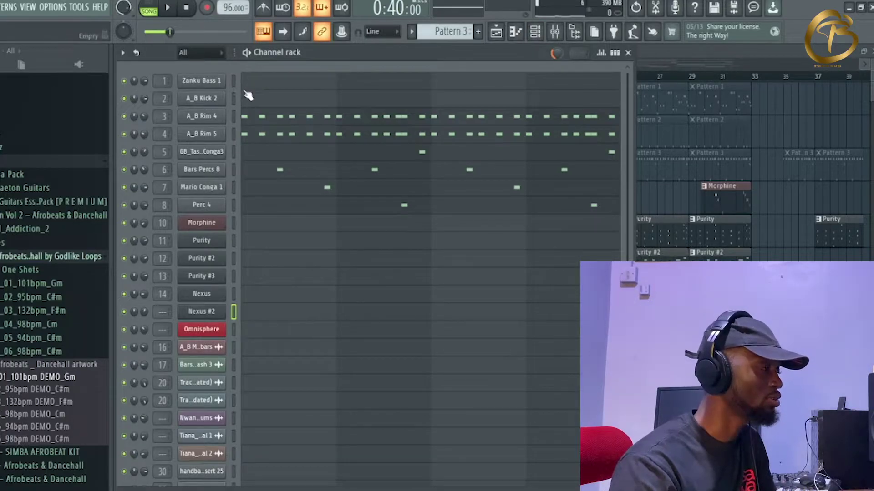
Step: Try the A_B Rim 4 sample with its time-stretching pitch reset, and lower the pitch again
{"action": "left_click", "coordinate": [213, 118]}
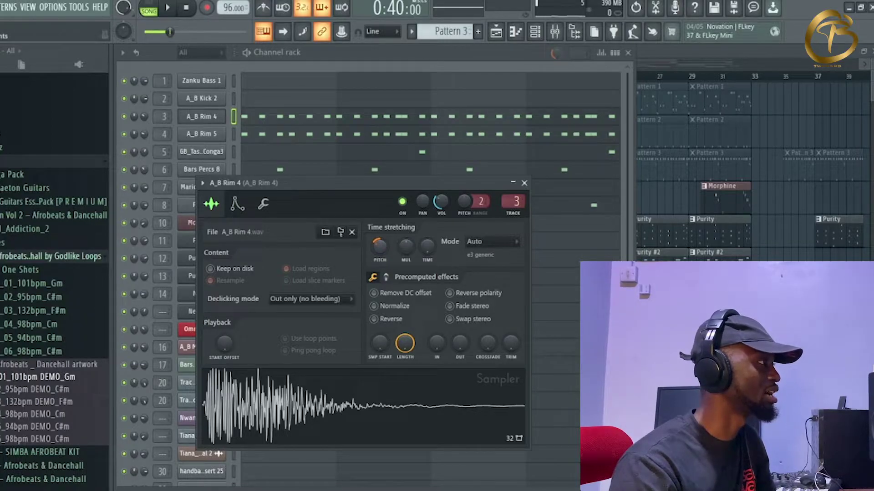
{"action": "left_click_drag", "start_coordinate": [383, 249], "coordinate": [383, 246]}
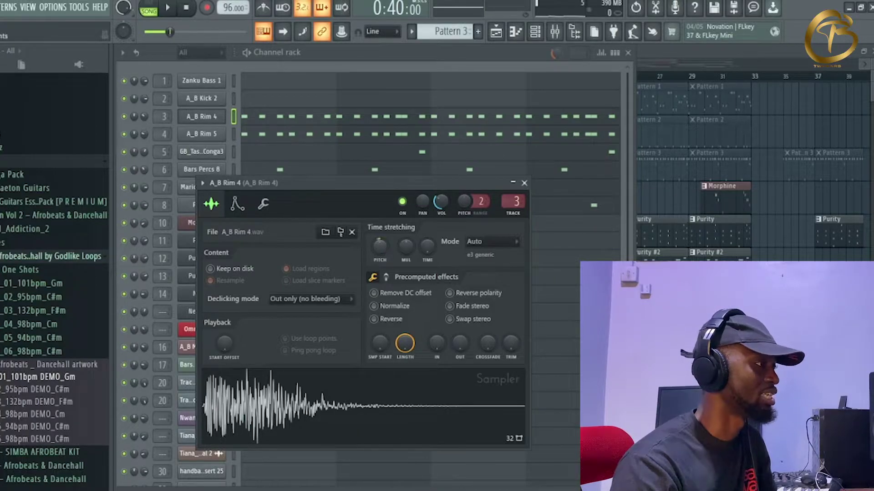
{"action": "left_click_drag", "start_coordinate": [380, 247], "coordinate": [385, 255]}
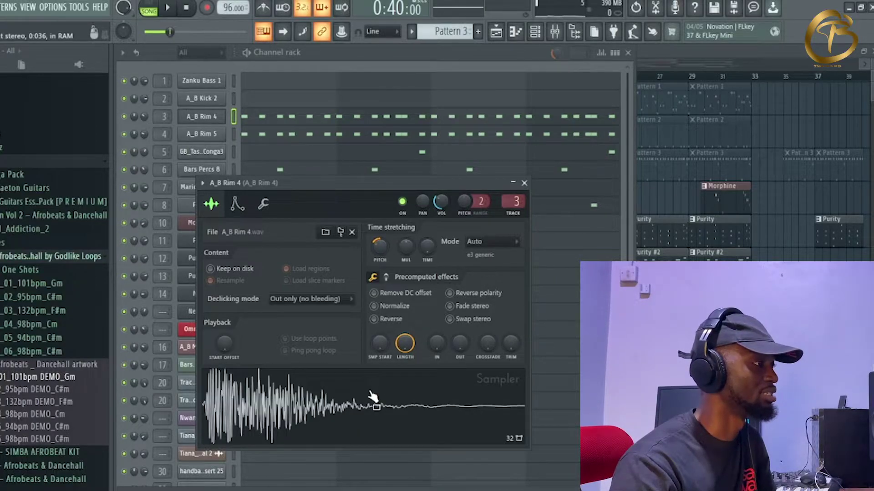
Step: Audition the A_B Rim 5 sample, and play Pattern 3 with every channel except A_B Rim 4 and A_B Rim 5 muted
{"action": "left_click", "coordinate": [202, 134]}
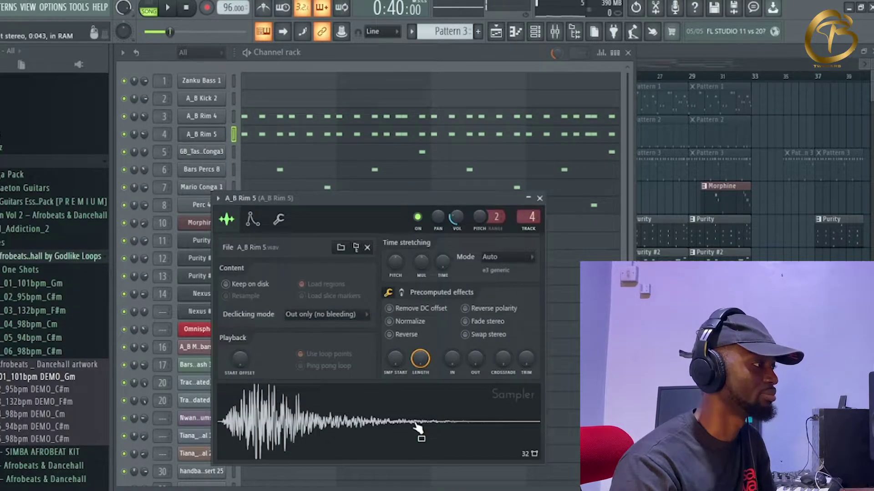
{"action": "left_click", "coordinate": [238, 121]}
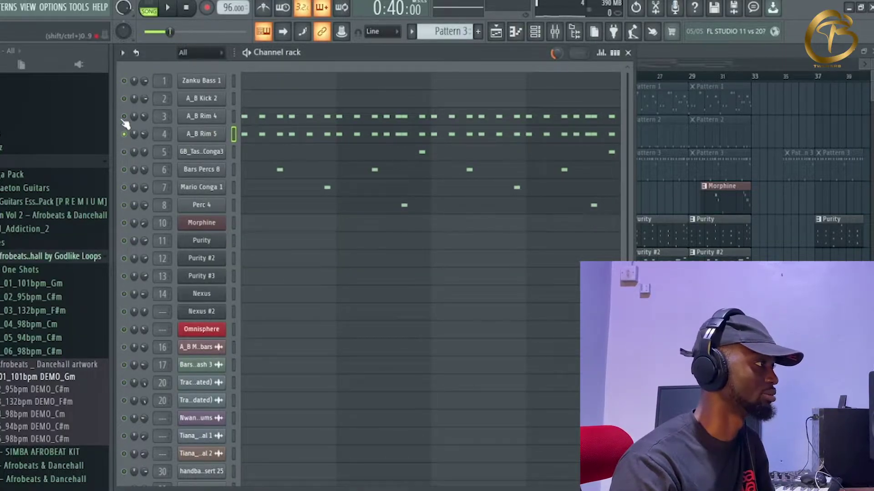
{"action": "key", "text": "l"}
{"action": "key", "text": "space"}
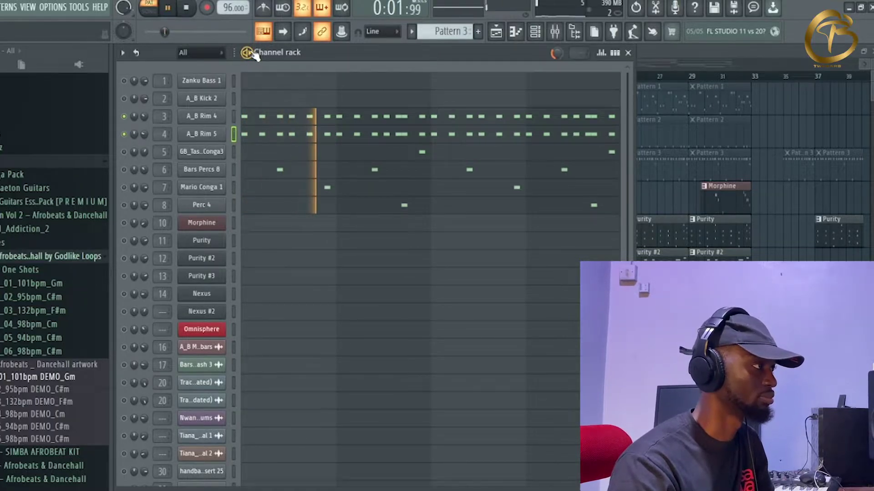
Step: Examine the A_B Rim 4 notes in the piano roll during playback, stop it and return to the channel rack
{"action": "left_click", "coordinate": [327, 116]}
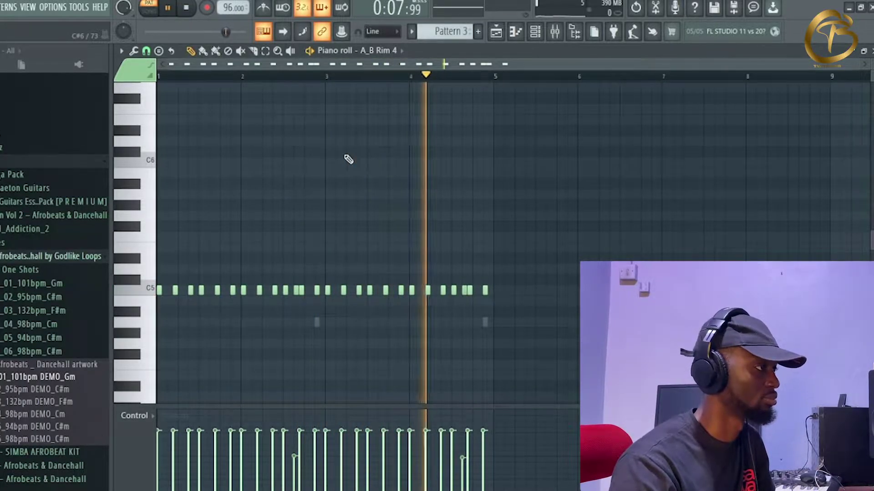
{"action": "key", "text": "space"}
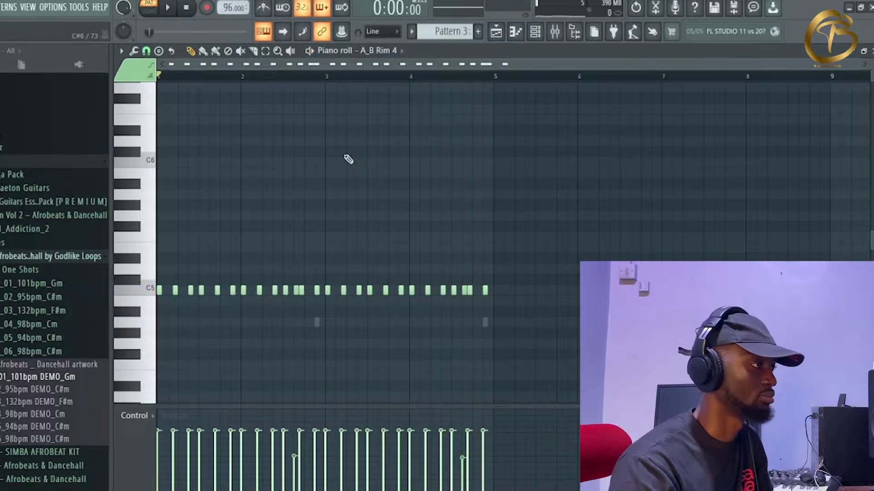
{"action": "key", "text": "F6"}
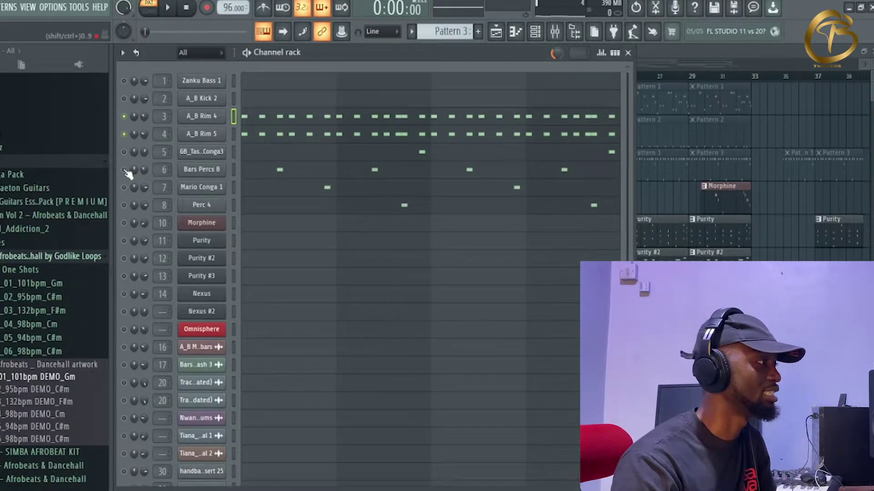
Step: Unmute Bars Percs 8, check its sample settings and play Pattern 3 with it added to the two rims
{"action": "left_click", "coordinate": [210, 173]}
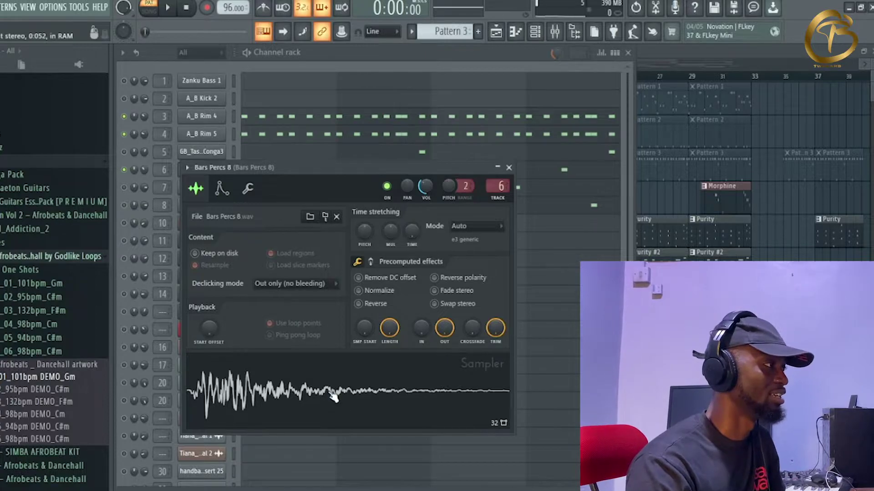
{"action": "key", "text": "Escape"}
{"action": "key", "text": "space"}
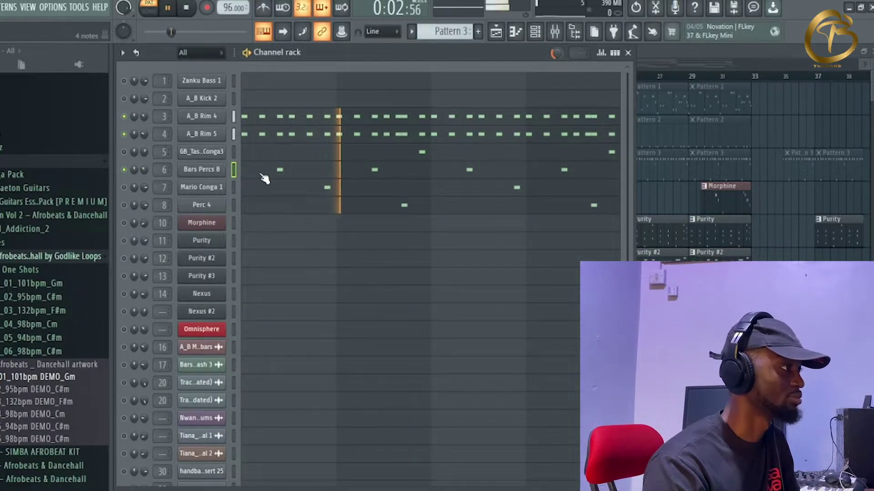
Step: Examine the Bars Percs 8 notes in the piano roll during playback, return to the channel rack and stop
{"action": "key", "text": "F7"}
{"action": "scroll", "coordinate": [258, 210], "scroll_direction": "down", "scroll_amount": 3}
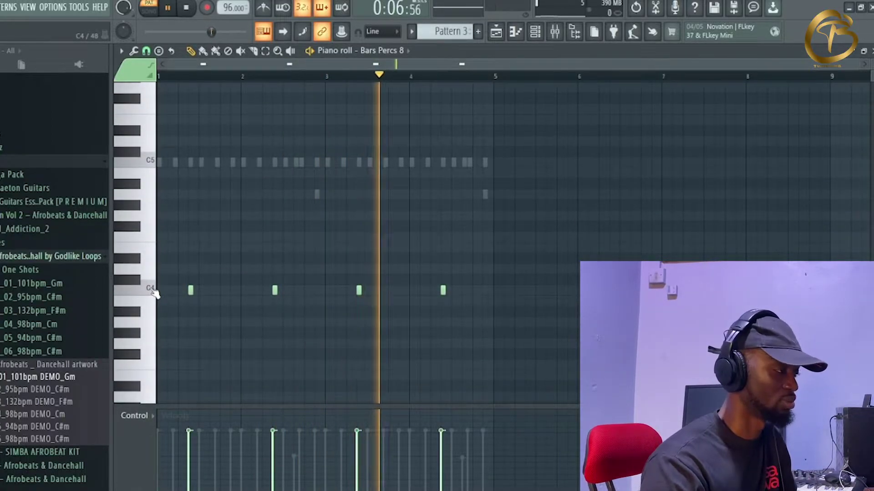
{"action": "key", "text": "F7"}
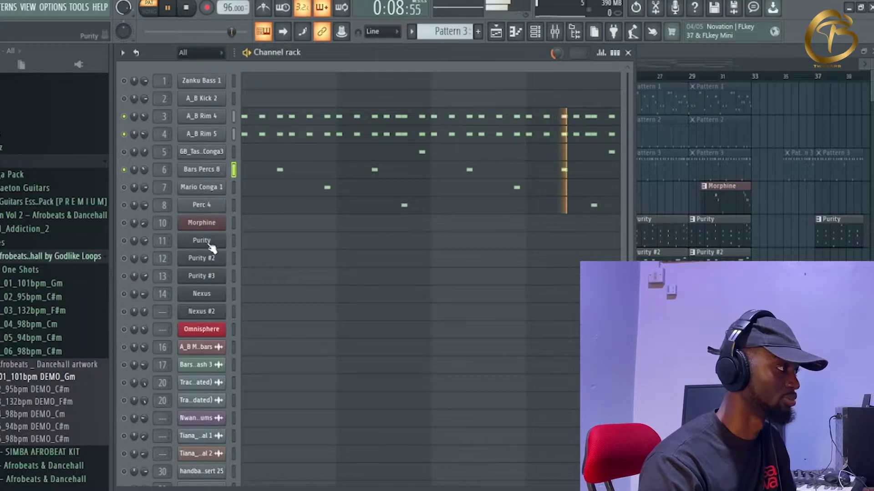
{"action": "key", "text": "space"}
Step: Unmute Mario Conga 1, check its sample settings and play Pattern 3 with it added
{"action": "left_click", "coordinate": [196, 188]}
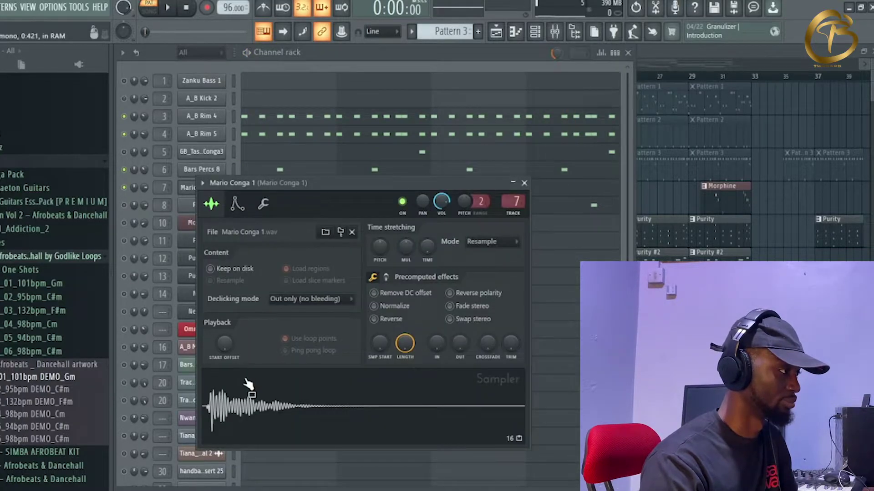
{"action": "key", "text": "Escape"}
{"action": "key", "text": "space"}
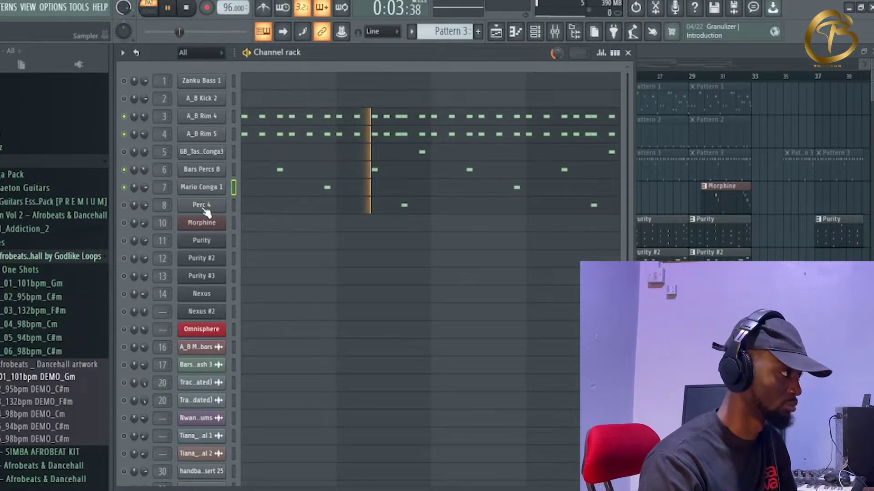
{"action": "left_click", "coordinate": [205, 209]}
{"action": "key", "text": "Escape"}
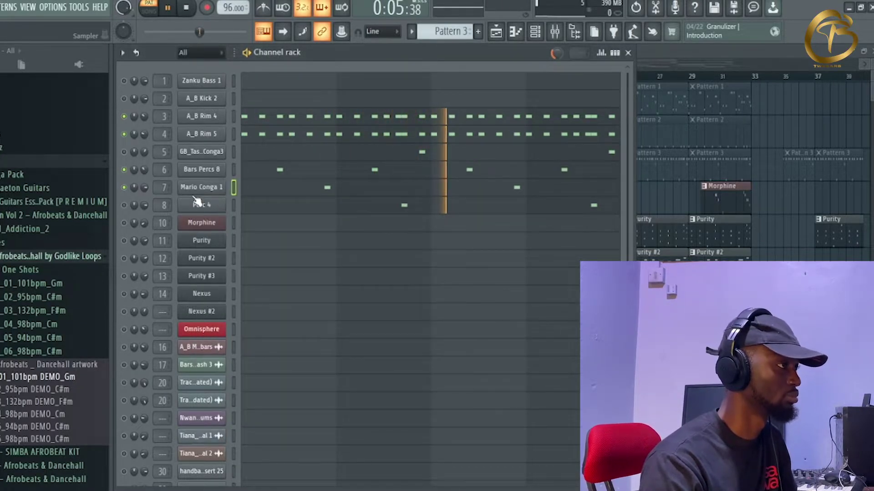
{"action": "key", "text": "space"}
Step: Unmute Perc 4, check its sample settings and show its track in the mixer
{"action": "left_click", "coordinate": [202, 204]}
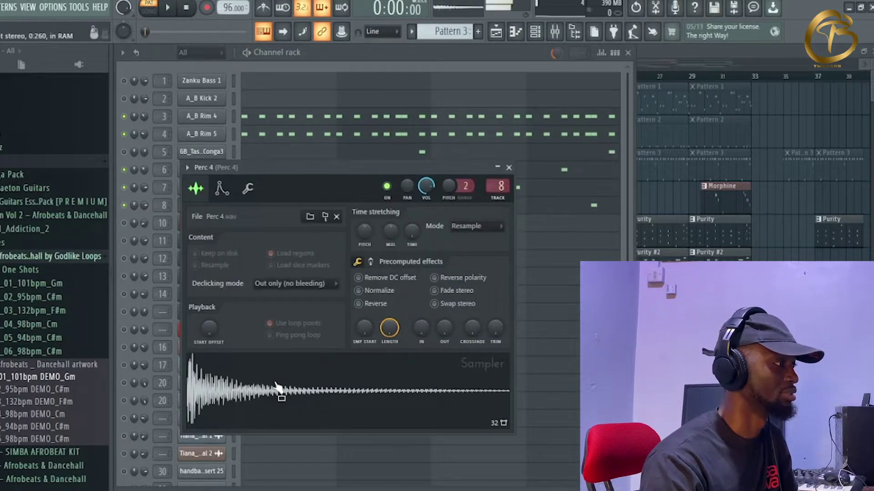
{"action": "key", "text": "Escape"}
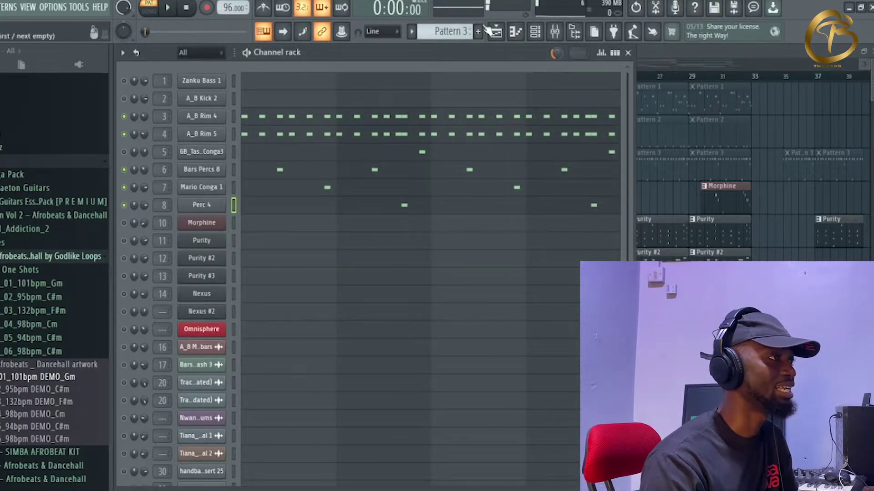
{"action": "left_click", "coordinate": [555, 32]}
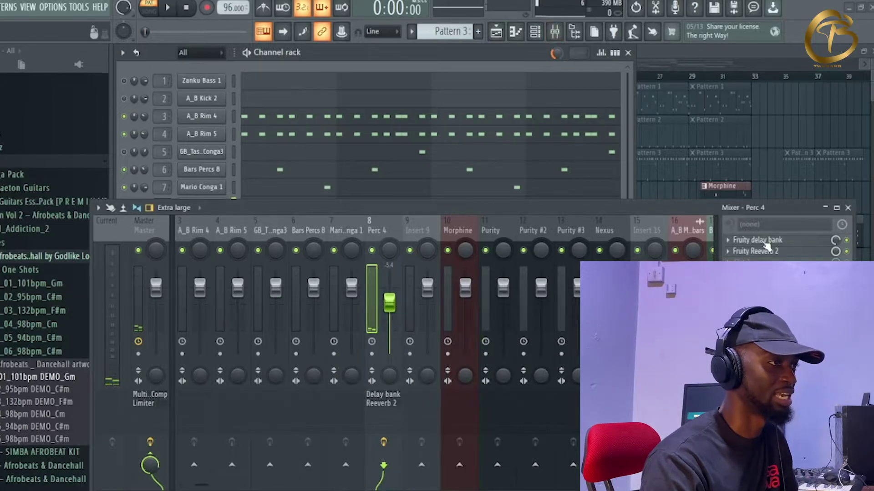
Step: Choose The Venue preset in Fruity Reeverb 2 on the Perc 4 mixer track, and close the reverb
{"action": "left_click", "coordinate": [764, 251]}
{"action": "left_click_drag", "start_coordinate": [359, 209], "coordinate": [362, 246]}
{"action": "left_click", "coordinate": [457, 102]}
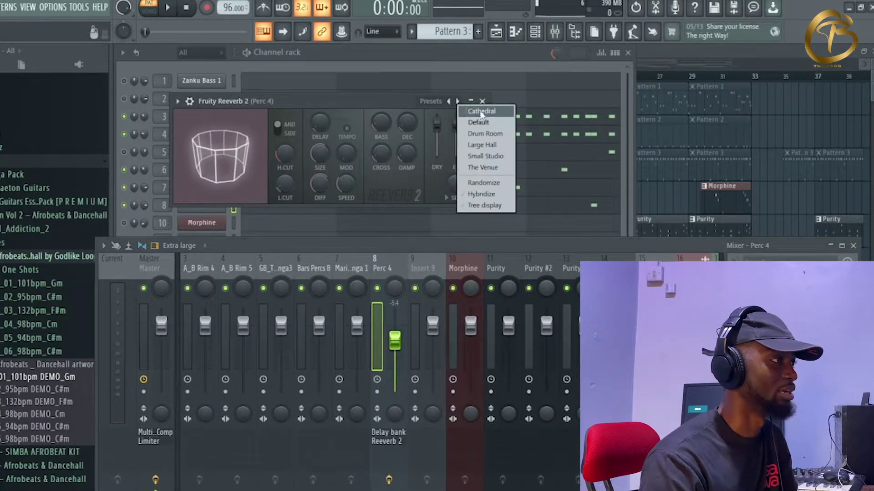
{"action": "left_click", "coordinate": [485, 168]}
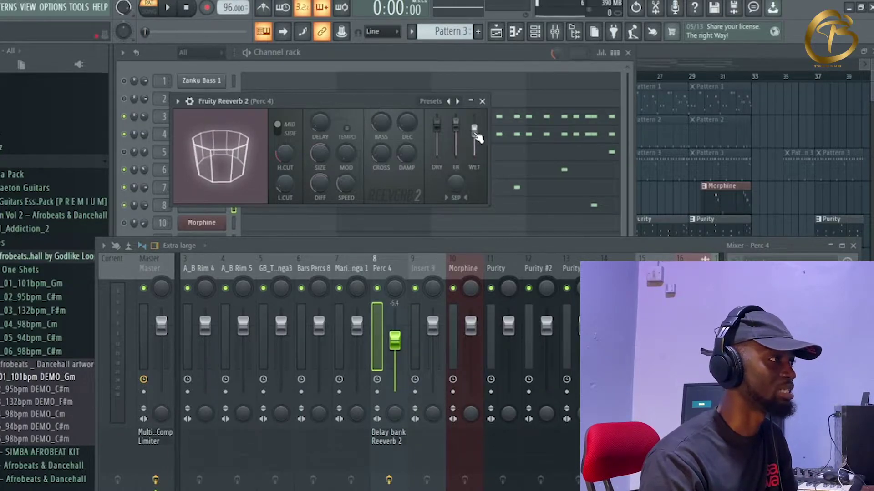
{"action": "left_click", "coordinate": [482, 101]}
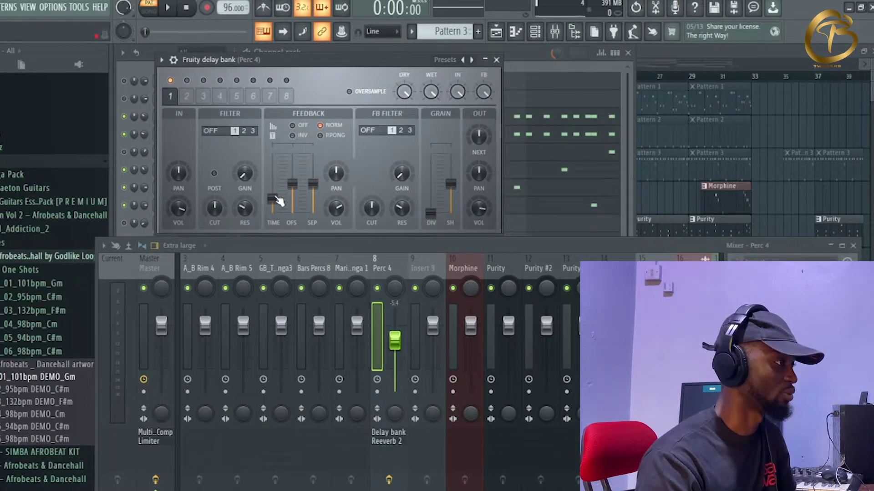
Step: Examine Perc 4's Fruity delay bank settings, and check its notes in the piano roll while Pattern 3 plays
{"action": "key", "text": "Escape"}
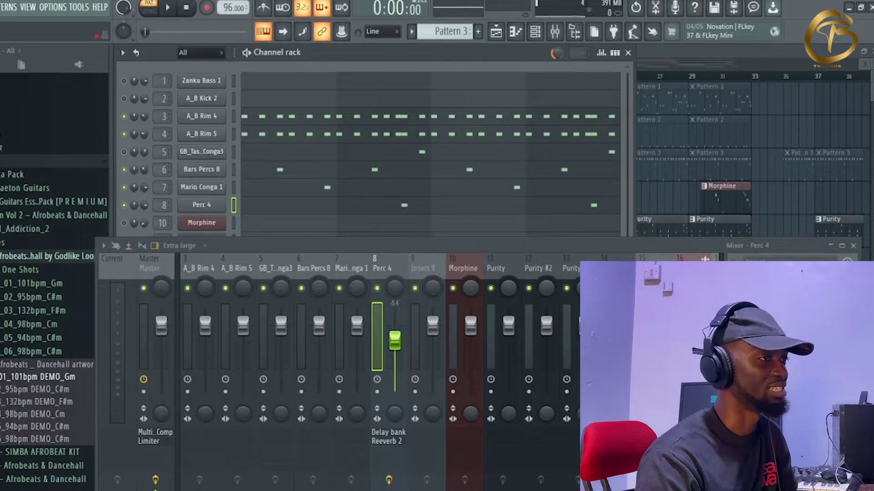
{"action": "left_click", "coordinate": [854, 246]}
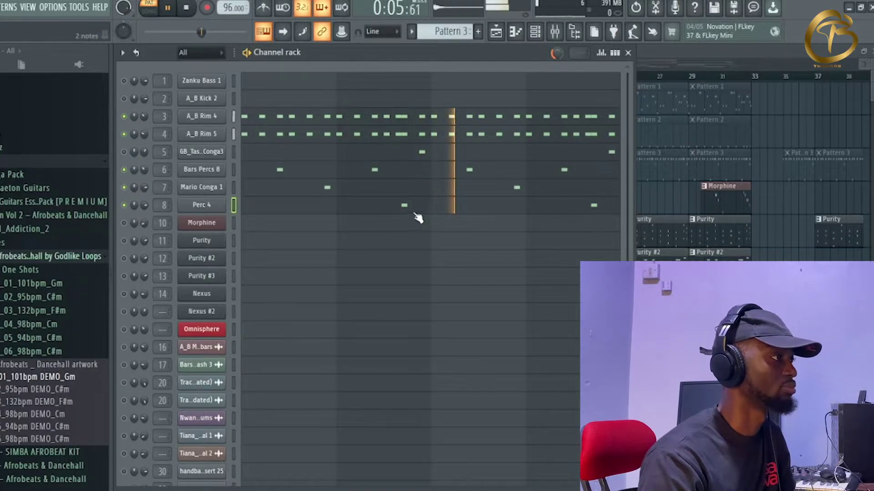
{"action": "key", "text": "F7"}
{"action": "key", "text": "F6"}
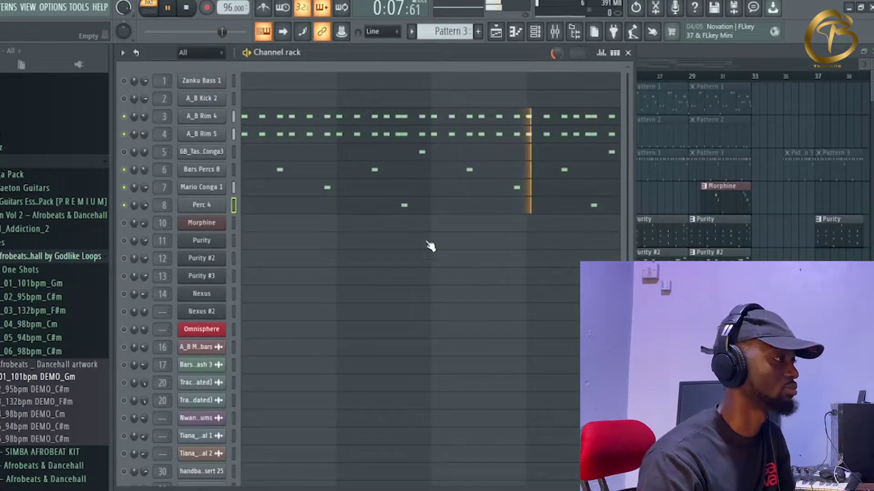
Step: Unmute GB_Tasty808_Conga3, check its sample settings and play Pattern 3 with it added
{"action": "left_click", "coordinate": [191, 155]}
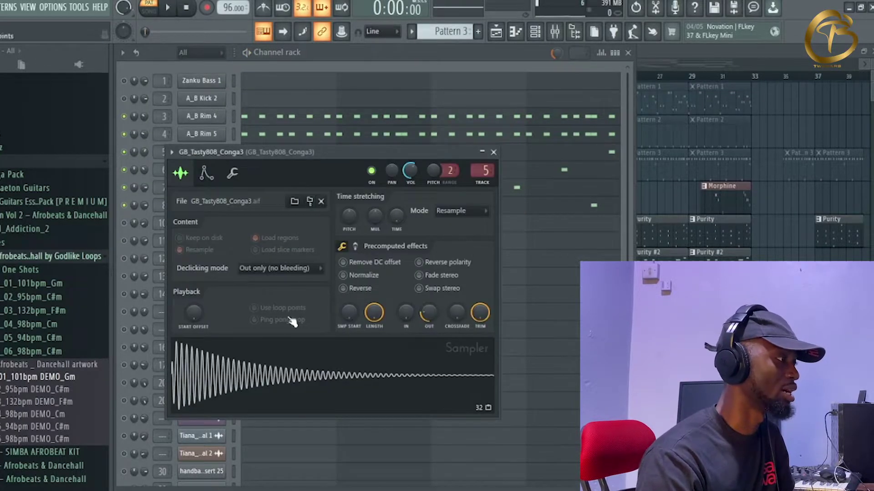
{"action": "key", "text": "Escape"}
{"action": "key", "text": "space"}
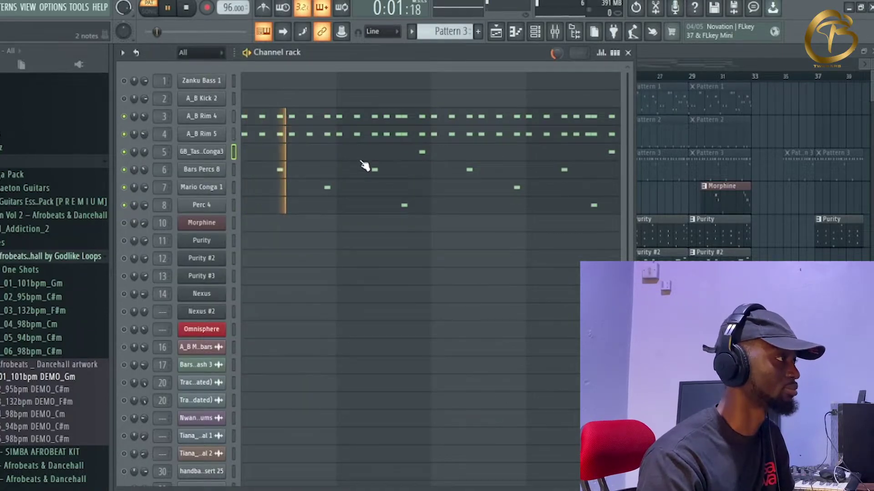
Step: Examine the GB_Tasty808_Conga3 notes in the piano roll during playback, return to the channel rack and stop
{"action": "key", "text": "F7"}
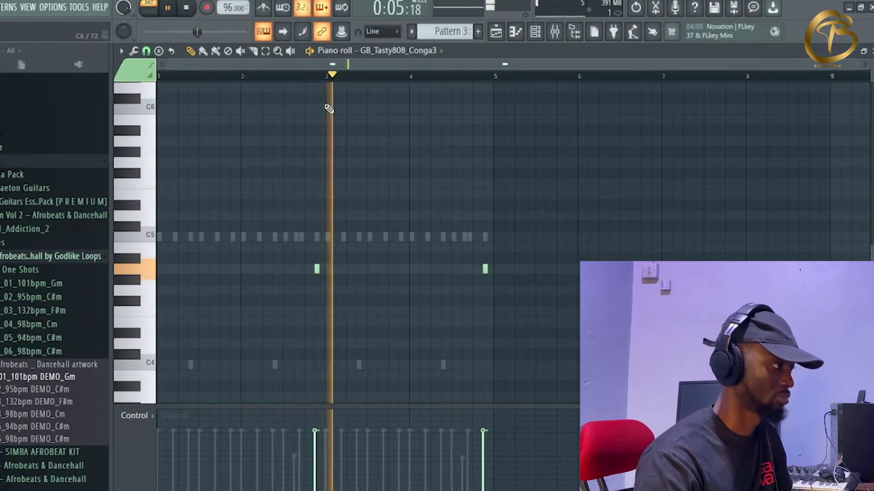
{"action": "key", "text": "F6"}
{"action": "key", "text": "space"}
Step: Switch to Pattern 2, and mute all playlist tracks except Track 2 and Track 3
{"action": "scroll", "coordinate": [450, 31], "scroll_direction": "up", "scroll_amount": 2}
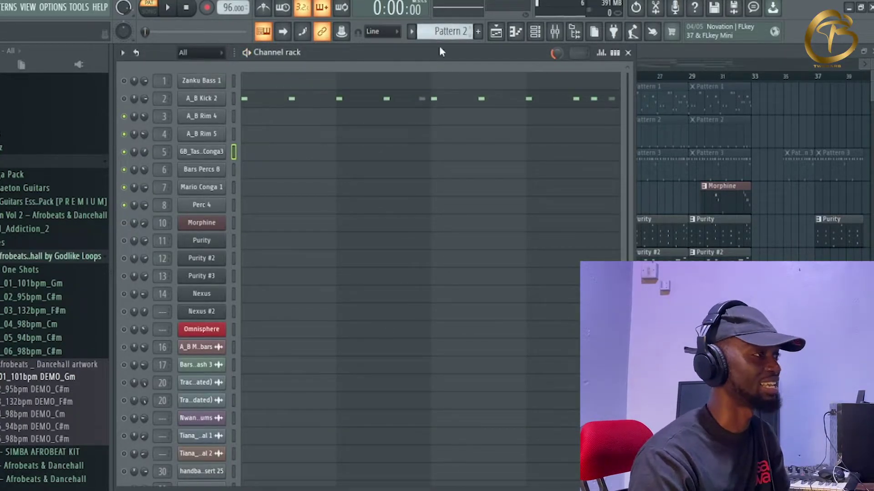
{"action": "left_click", "coordinate": [767, 54]}
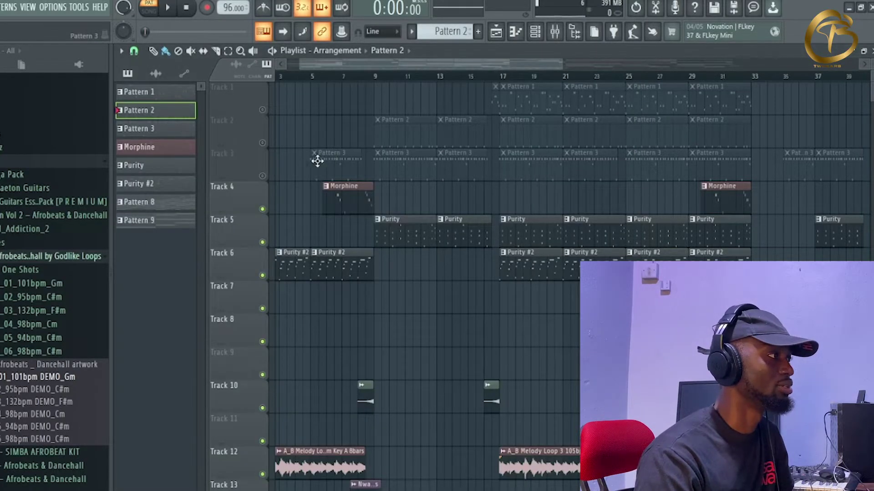
{"action": "left_click", "coordinate": [262, 176], "text": "ctrl"}
{"action": "left_click", "coordinate": [262, 143]}
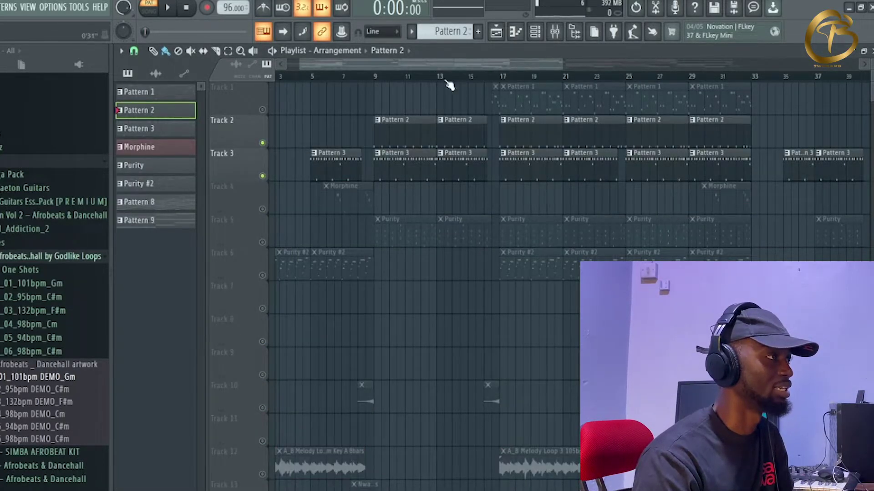
Step: Examine the A_B Kick 2 notes of Pattern 2 in the piano roll while the song plays from bar 17
{"action": "left_click", "coordinate": [541, 33]}
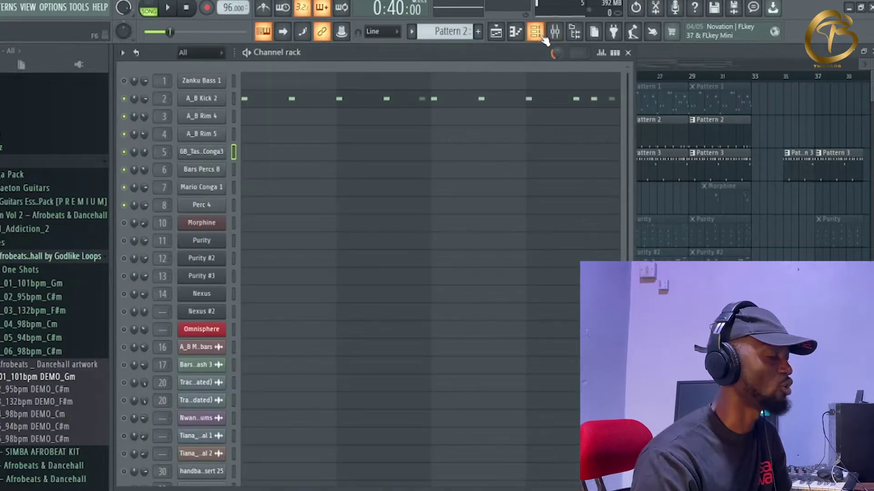
{"action": "left_click", "coordinate": [262, 101]}
{"action": "scroll", "coordinate": [249, 83], "scroll_direction": "up", "scroll_amount": 2}
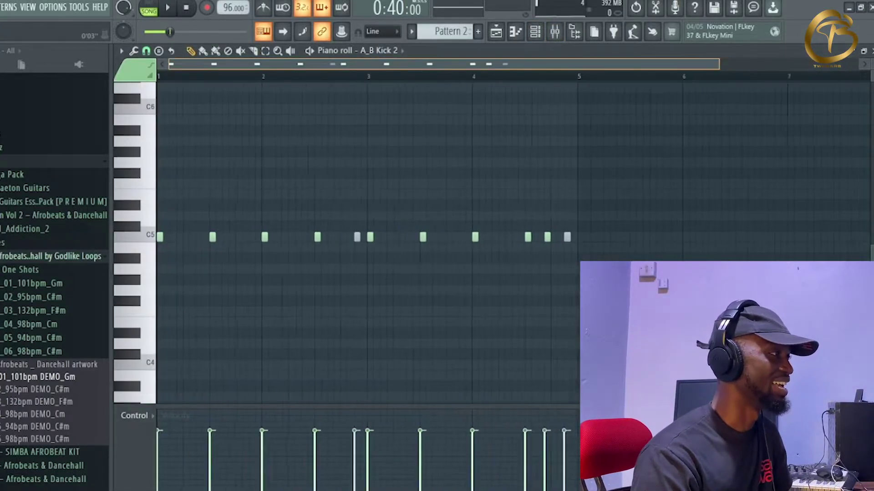
{"action": "key", "text": "space"}
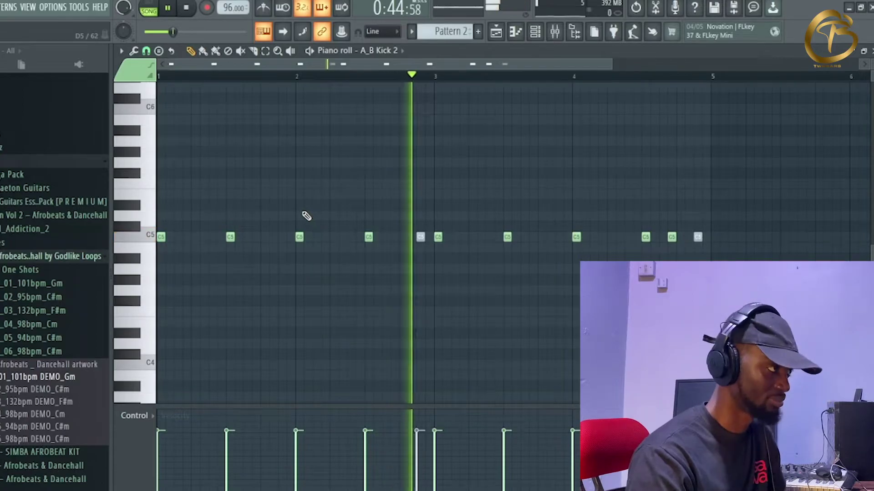
Step: Delete the two greyed-out A_B Kick 2 notes near the ends of bars 2 and 4, and play the result
{"action": "scroll", "coordinate": [619, 199], "scroll_direction": "right", "scroll_amount": 1}
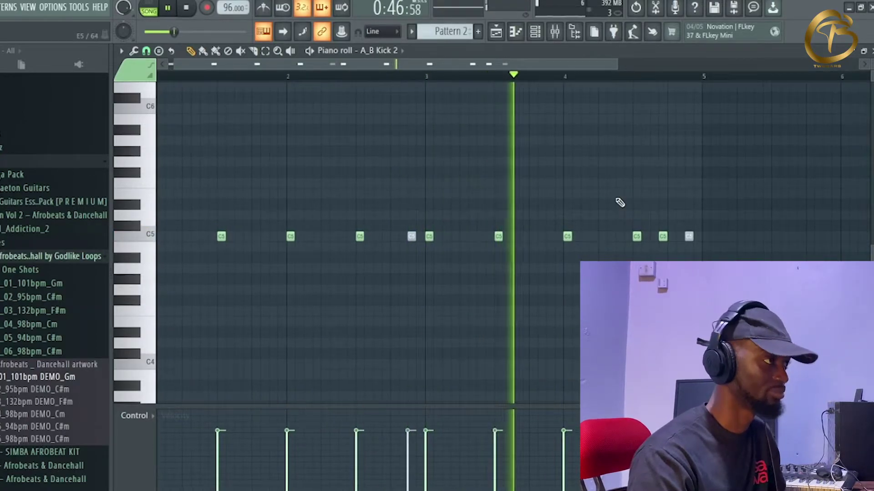
{"action": "right_click", "coordinate": [686, 236]}
{"action": "right_click", "coordinate": [410, 237]}
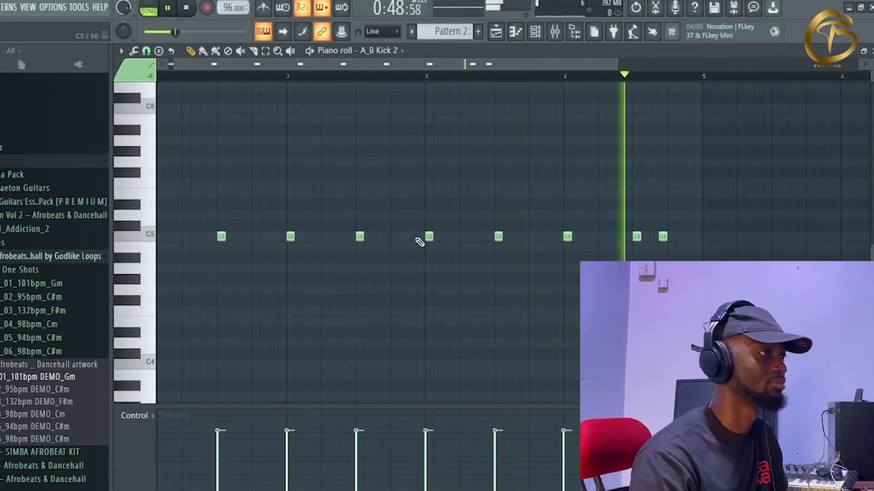
{"action": "key", "text": "F6"}
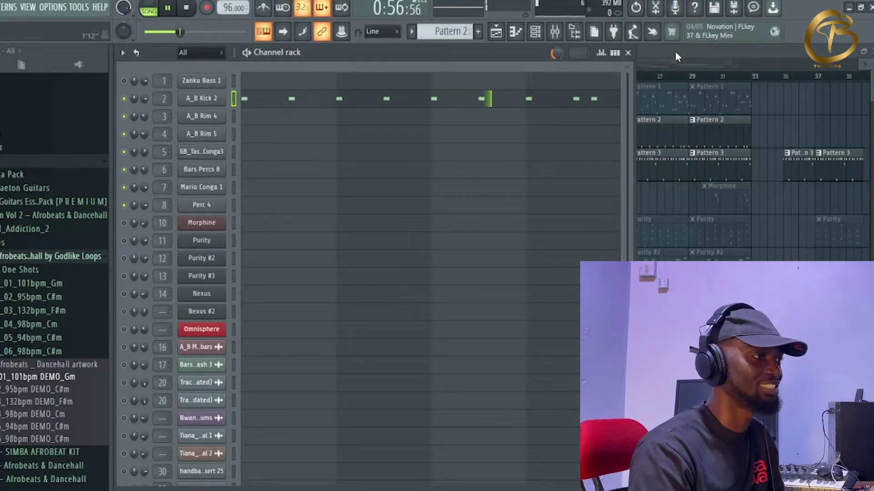
{"action": "key", "text": "space"}
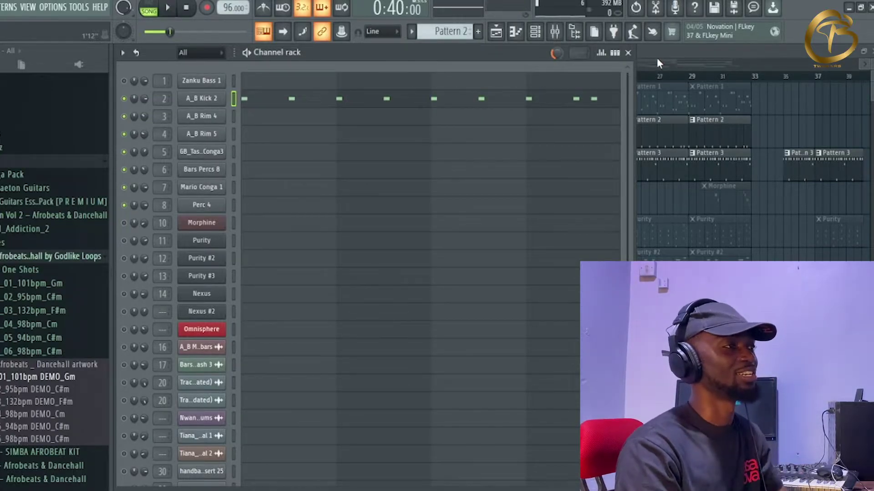
Step: Unmute playlist Track 5 and every channel in the channel rack, and play the song with the Purity clips added
{"action": "left_click", "coordinate": [657, 58]}
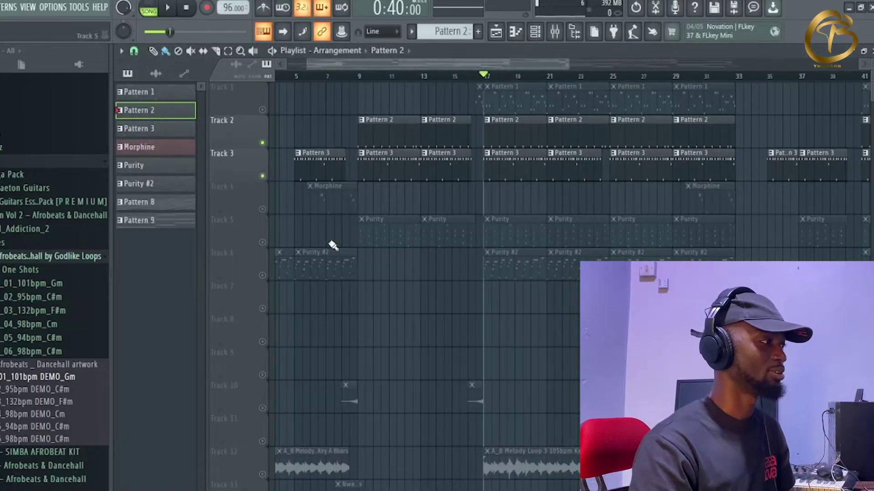
{"action": "left_click", "coordinate": [262, 242]}
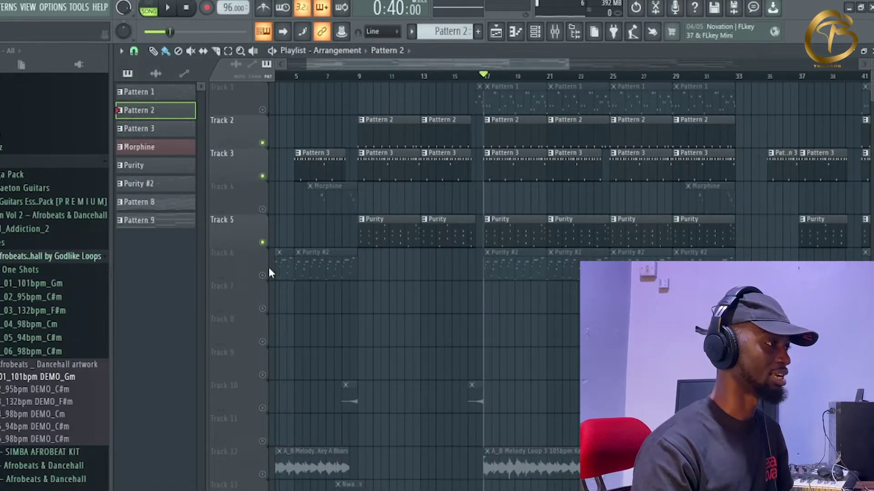
{"action": "key", "text": "space"}
{"action": "key", "text": "space"}
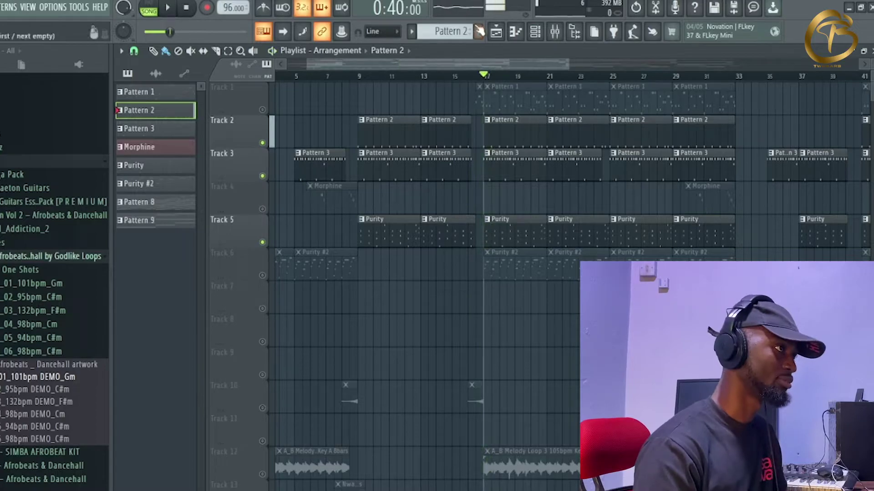
{"action": "left_click", "coordinate": [536, 32]}
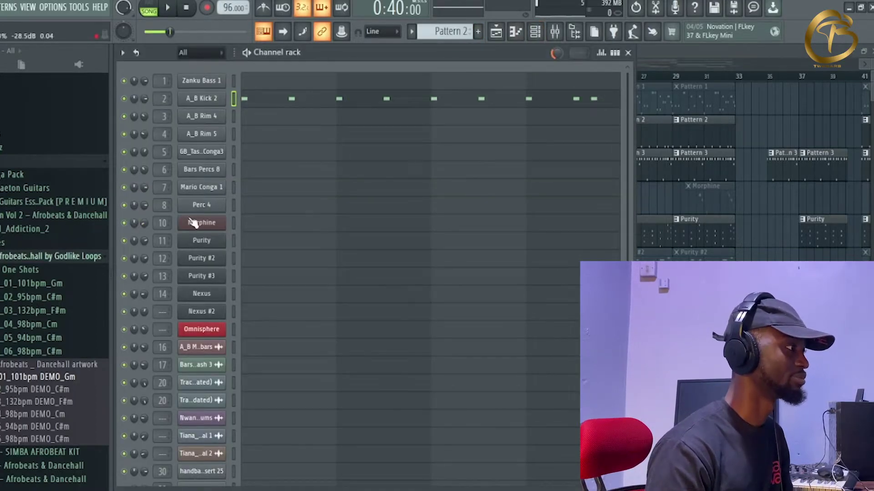
{"action": "key", "text": "F6"}
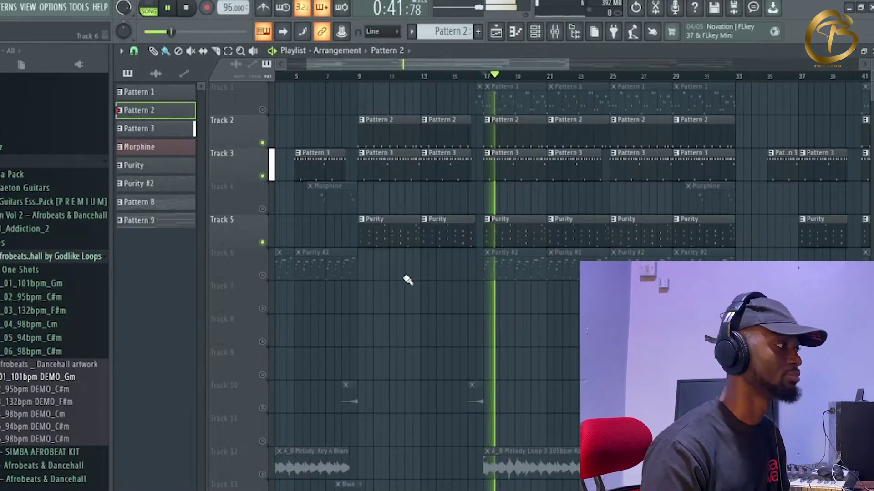
Step: Unmute playlist Track 6 during playback, and add Track 12 with the A_B Melody Loop clips
{"action": "left_click", "coordinate": [262, 275]}
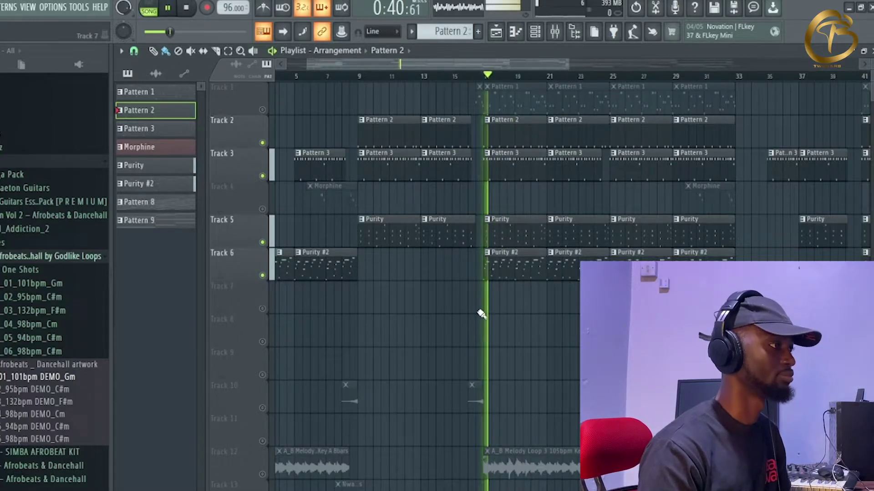
{"action": "scroll", "coordinate": [501, 300], "scroll_direction": "down", "scroll_amount": 1}
{"action": "left_click_drag", "start_coordinate": [501, 300], "coordinate": [505, 312]}
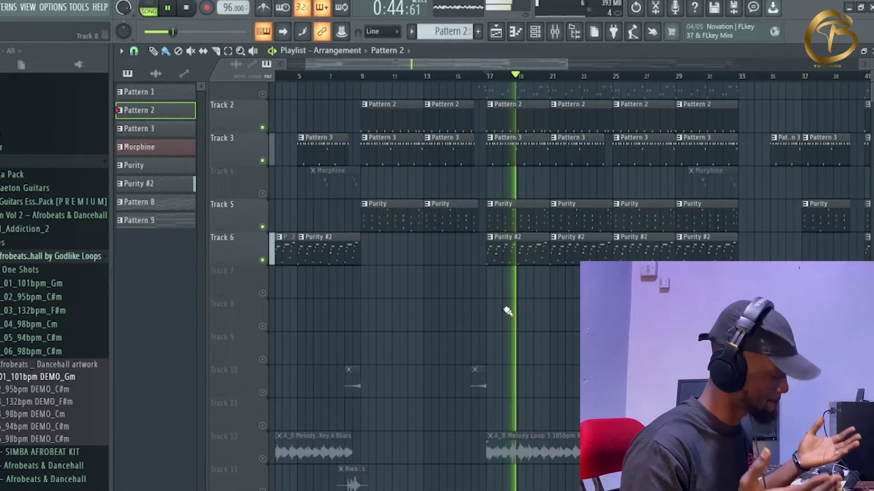
{"action": "left_click", "coordinate": [263, 459]}
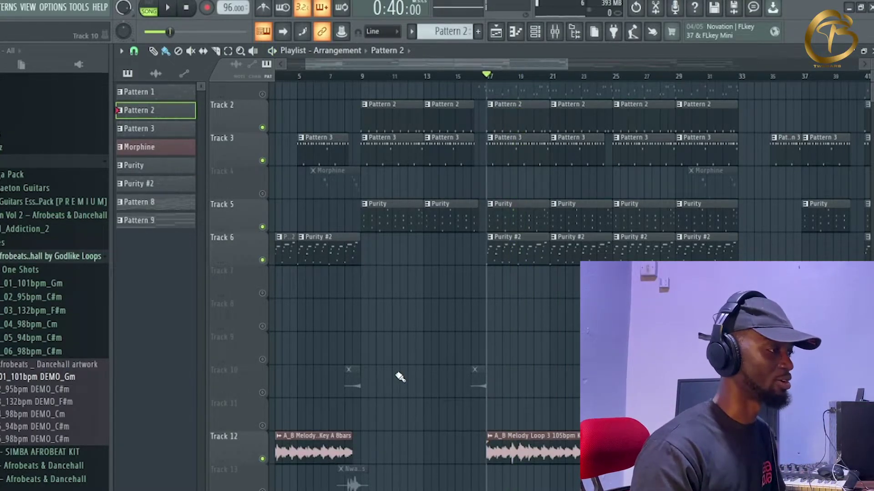
Step: Play the song from bar 17 with the Purity #2 and A_B Melody Loop clips, and look over the tracks below
{"action": "key", "text": "space"}
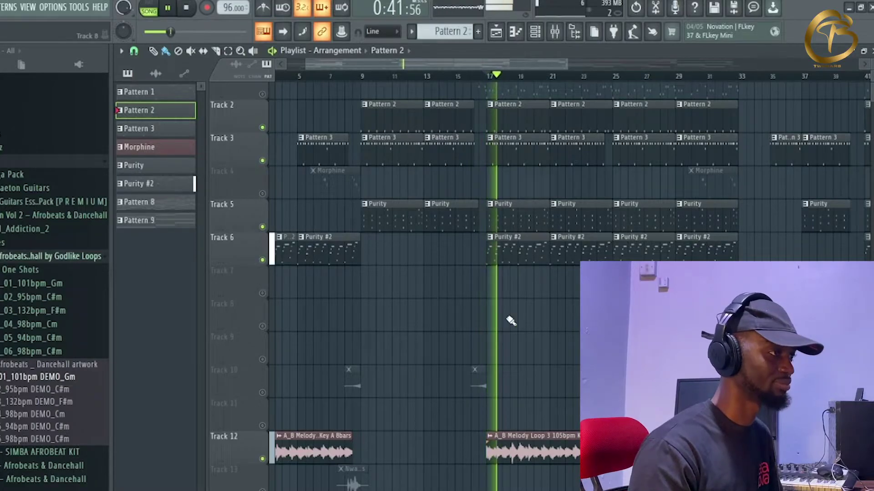
{"action": "scroll", "coordinate": [525, 299], "scroll_direction": "down", "scroll_amount": 8}
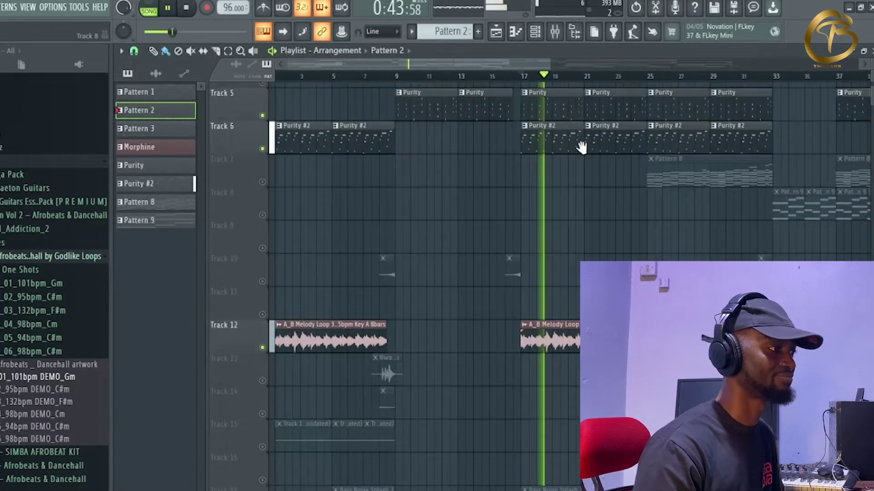
{"action": "scroll", "coordinate": [509, 205], "scroll_direction": "down", "scroll_amount": 1}
{"action": "scroll", "coordinate": [505, 236], "scroll_direction": "up", "scroll_amount": 2}
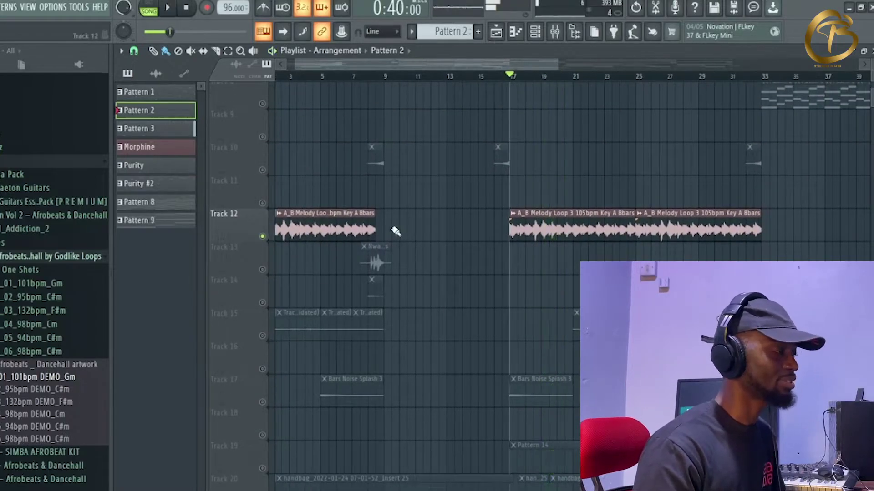
{"action": "scroll", "coordinate": [572, 209], "scroll_direction": "up", "scroll_amount": 2}
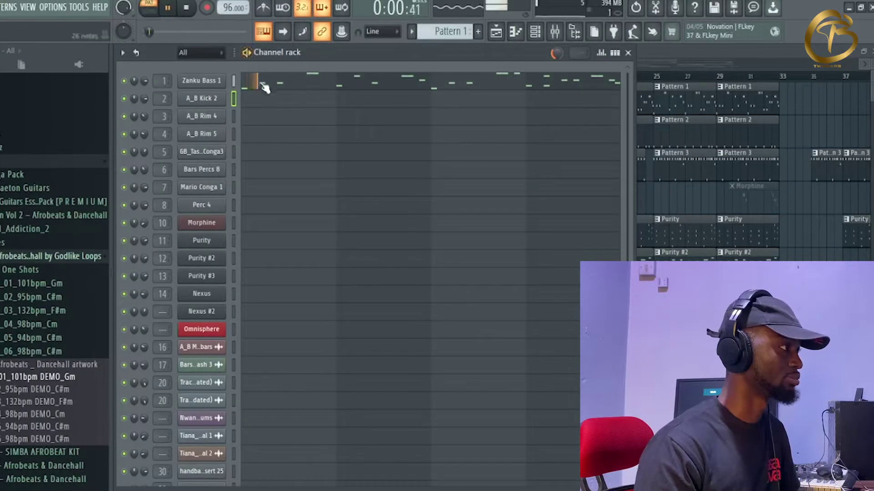
Step: Play the Zanku Bass 1 notes of Pattern 1 in the piano roll, and inspect the channel's volume envelope
{"action": "left_click", "coordinate": [264, 86]}
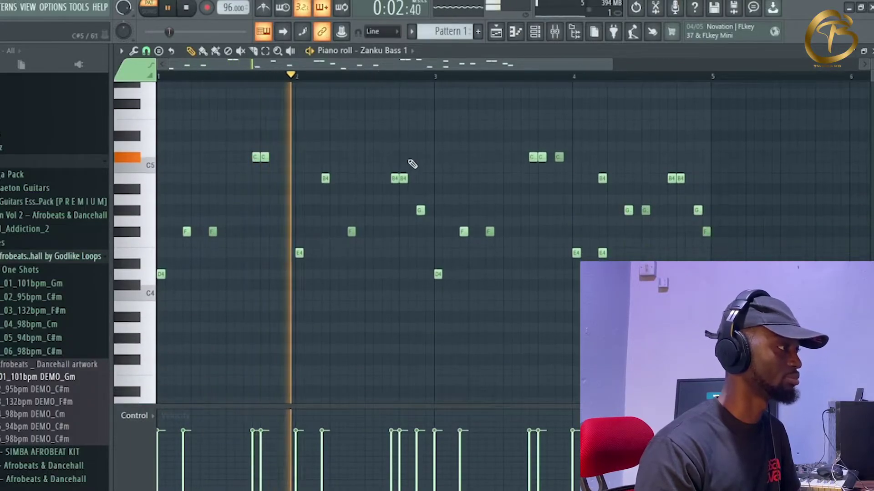
{"action": "key", "text": "space"}
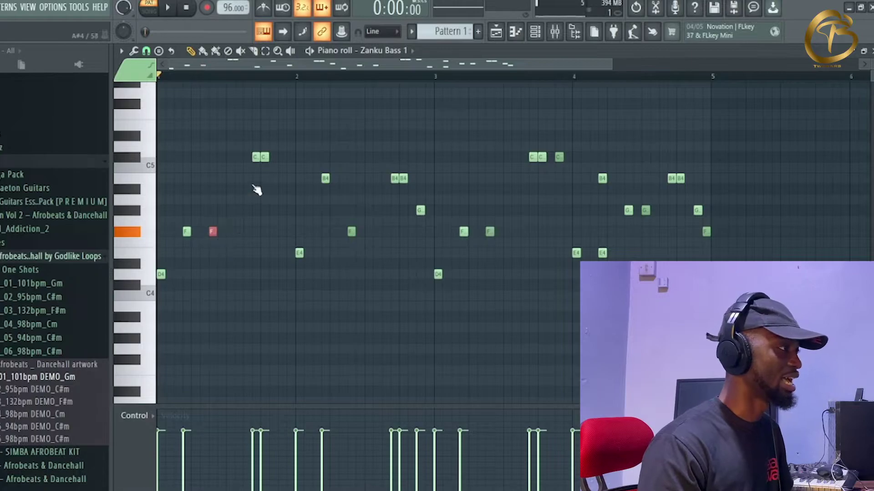
{"action": "key", "text": "F6"}
{"action": "left_click", "coordinate": [200, 81]}
{"action": "left_click", "coordinate": [237, 203]}
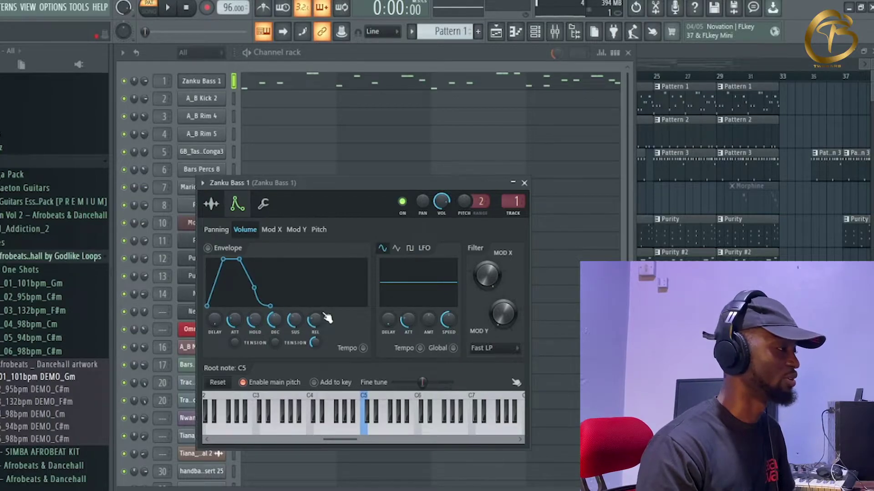
{"action": "key", "text": "Escape"}
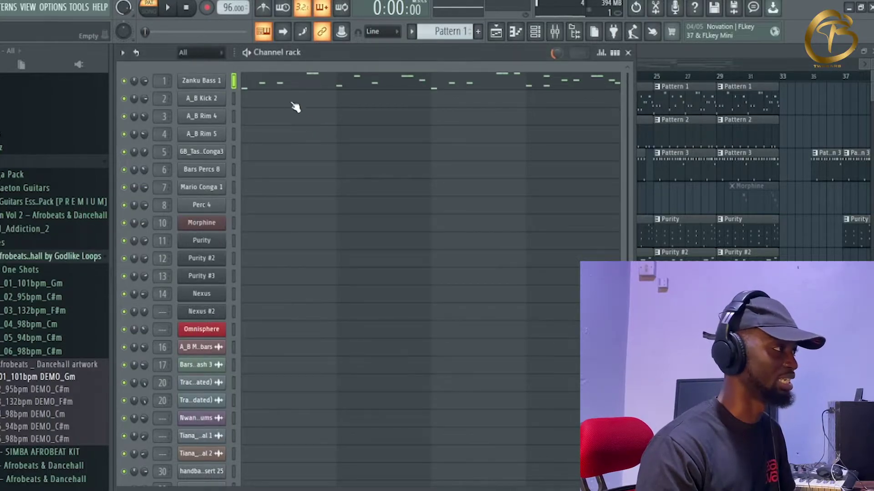
Step: Check the Cut itself option of Zanku Bass 1, and play its Pattern 1 notes in the piano roll
{"action": "left_click", "coordinate": [276, 86]}
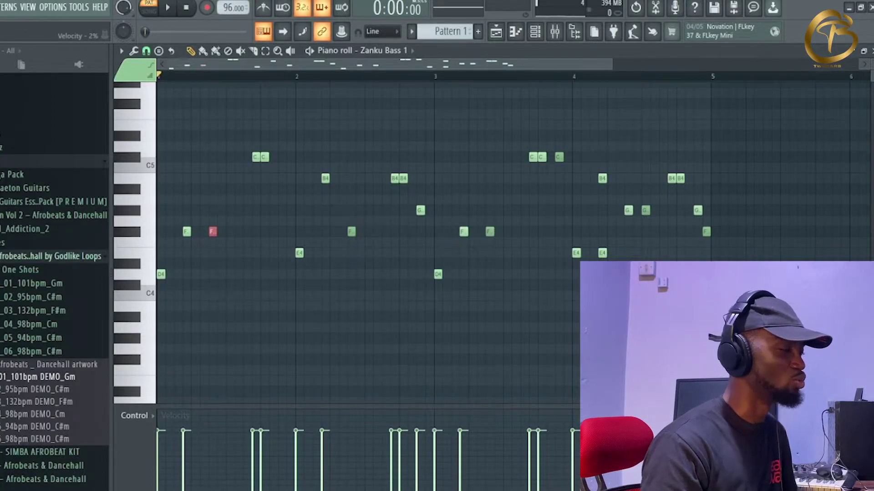
{"action": "key", "text": "F6"}
{"action": "right_click", "coordinate": [195, 86]}
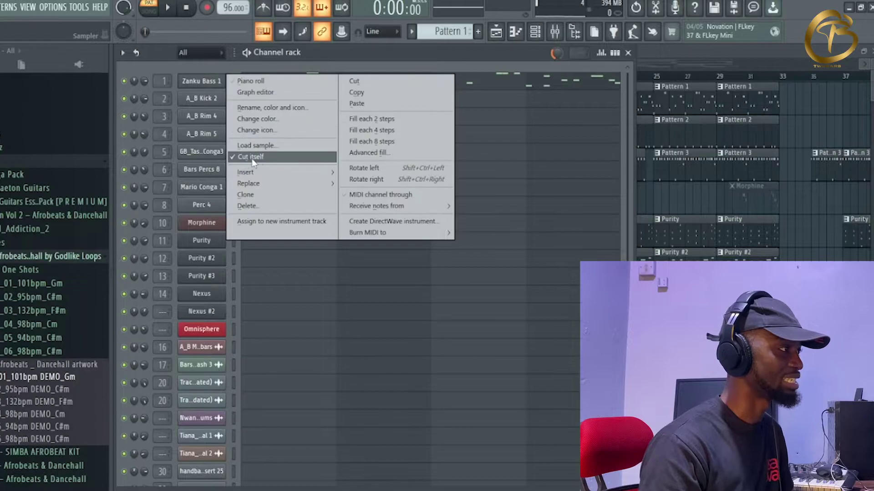
{"action": "left_click", "coordinate": [250, 81]}
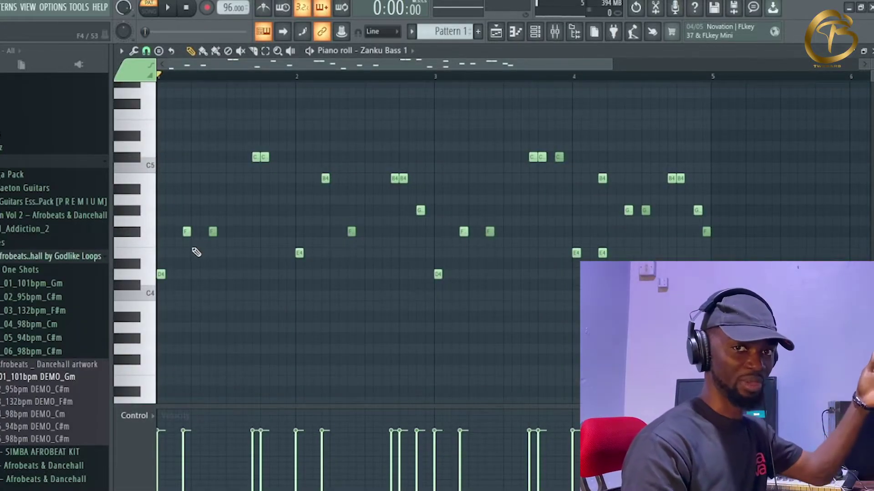
{"action": "key", "text": "space"}
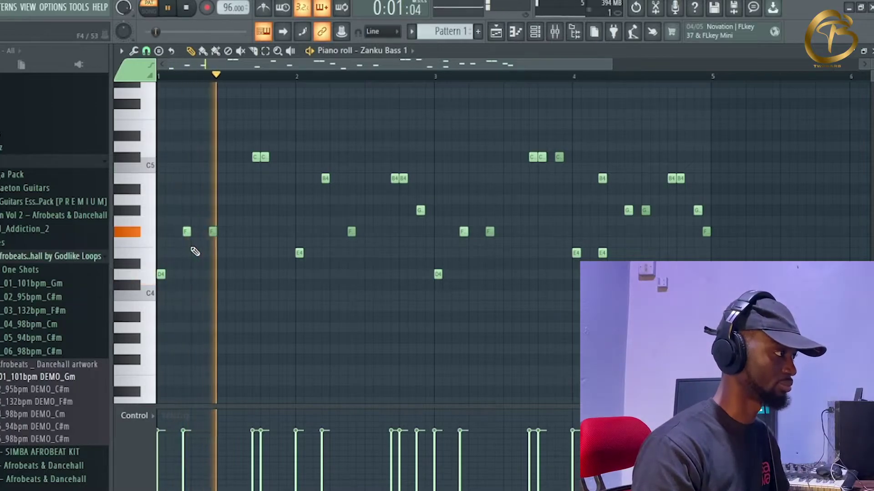
{"action": "key", "text": "space"}
Step: Turn off Cut itself for Zanku Bass 1, and play its Pattern 1 notes to hear them overlap
{"action": "key", "text": "F6"}
{"action": "right_click", "coordinate": [202, 82]}
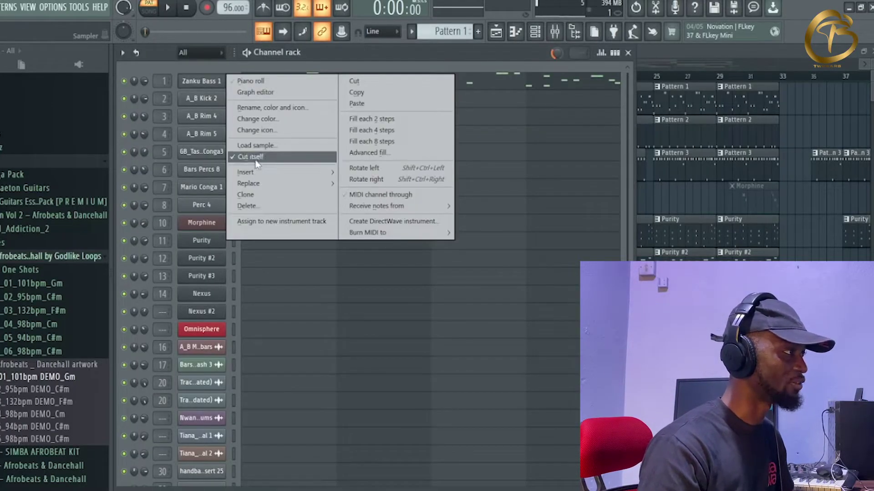
{"action": "key", "text": "Escape"}
{"action": "left_click", "coordinate": [265, 90]}
{"action": "key", "text": "space"}
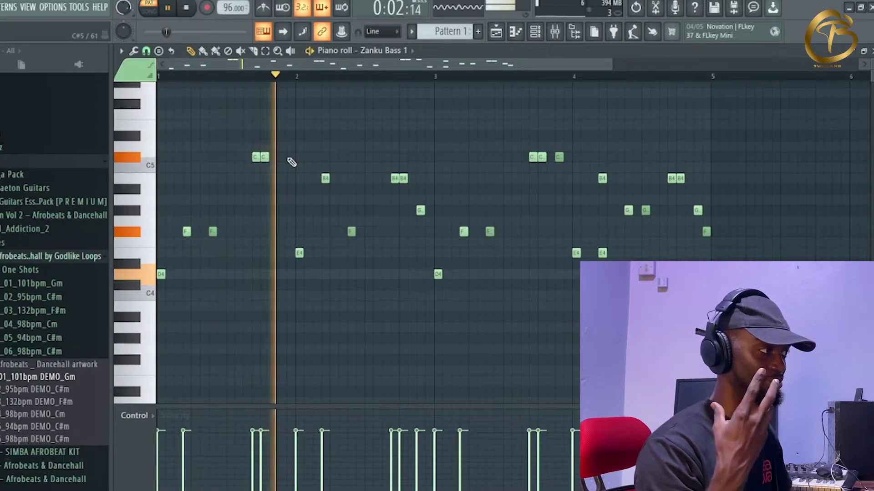
{"action": "key", "text": "space"}
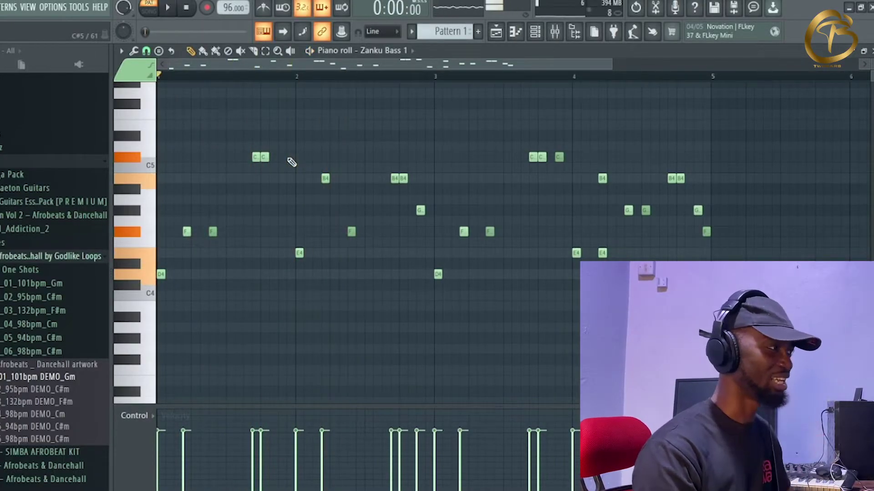
Step: Turn Cut itself back on for Zanku Bass 1, and play its notes again in the piano roll
{"action": "key", "text": "F7"}
{"action": "right_click", "coordinate": [214, 81]}
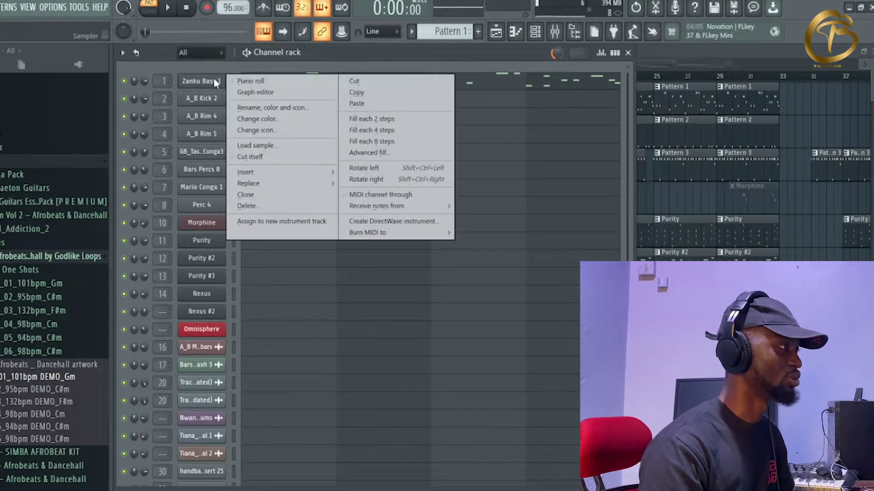
{"action": "left_click", "coordinate": [270, 157]}
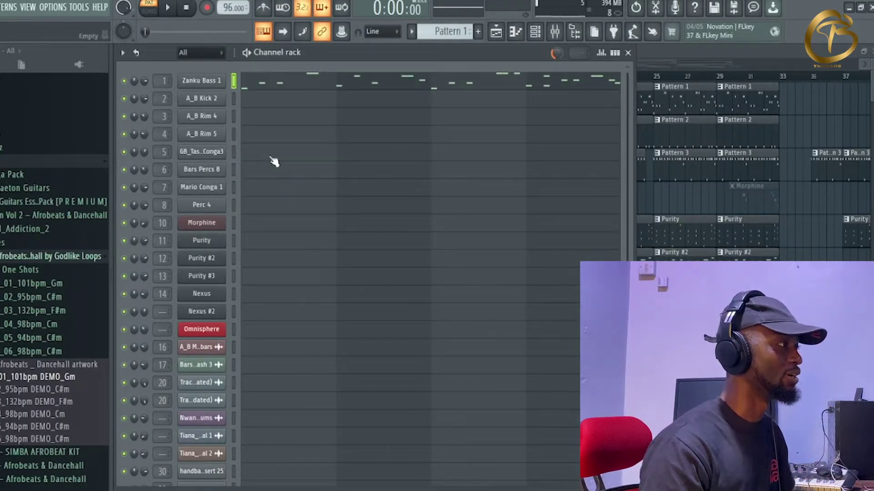
{"action": "left_click", "coordinate": [285, 89]}
{"action": "key", "text": "space"}
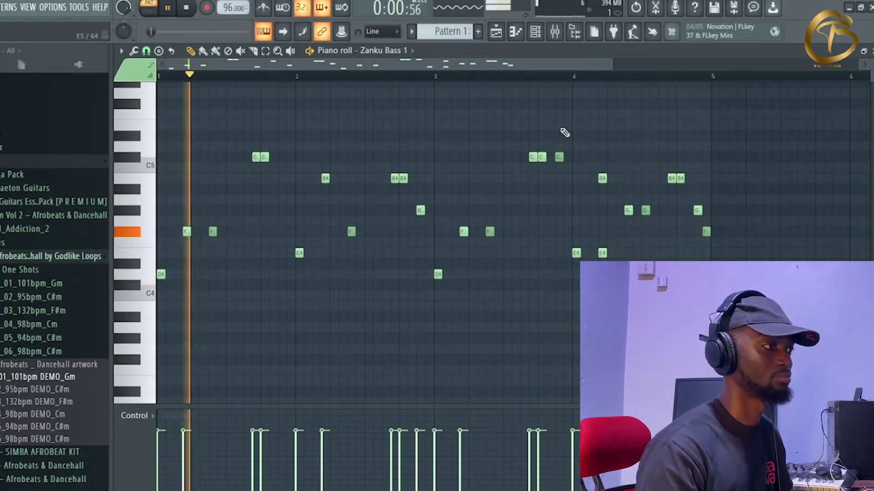
Step: Return to the playlist and play the song from bar 16 with the Pattern 1 bass clips included
{"action": "key", "text": "F7"}
{"action": "scroll", "coordinate": [443, 32], "scroll_direction": "down", "scroll_amount": 1}
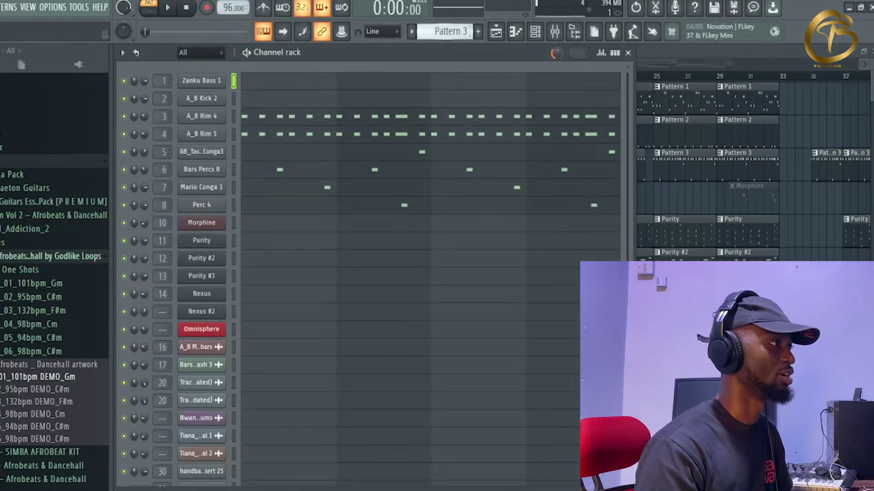
{"action": "key", "text": "F6"}
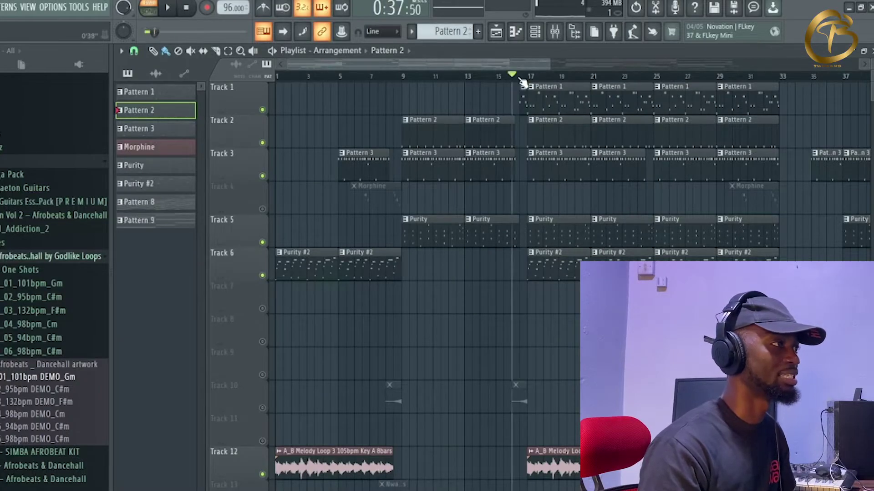
{"action": "key", "text": "space"}
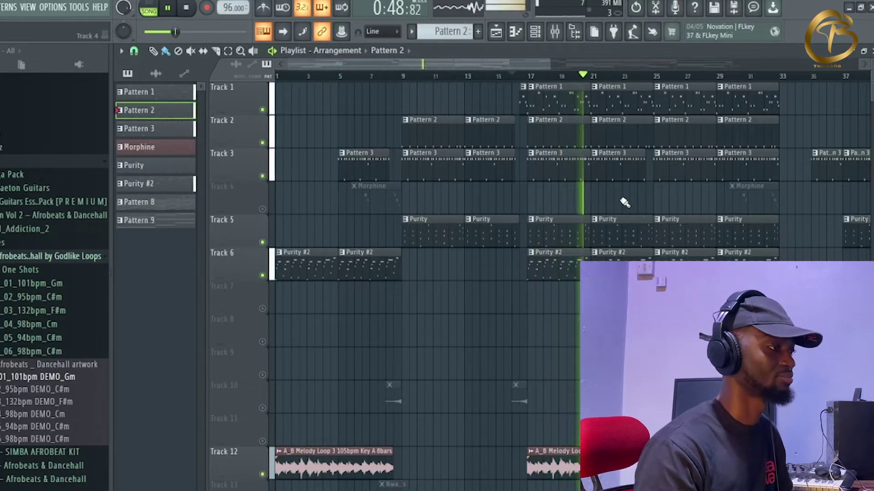
{"action": "key", "text": "space"}
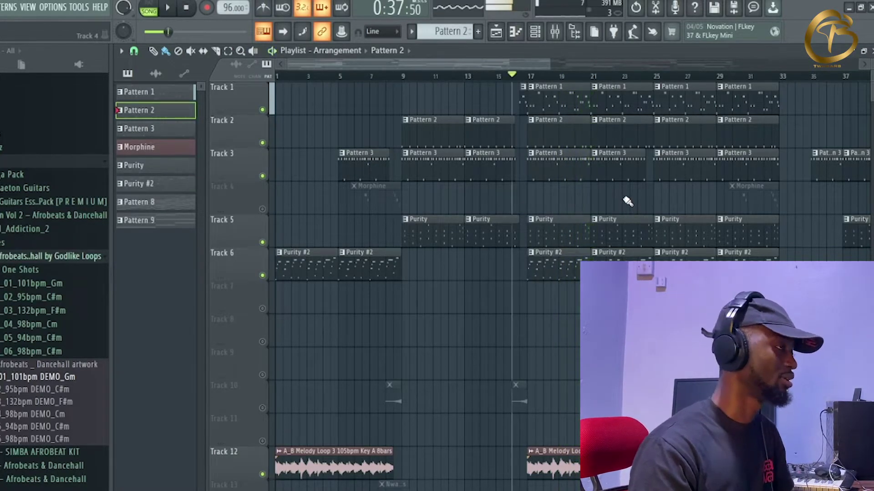
Step: Move the song position back to the start, and unmute all playlist tracks
{"action": "key", "text": "Home"}
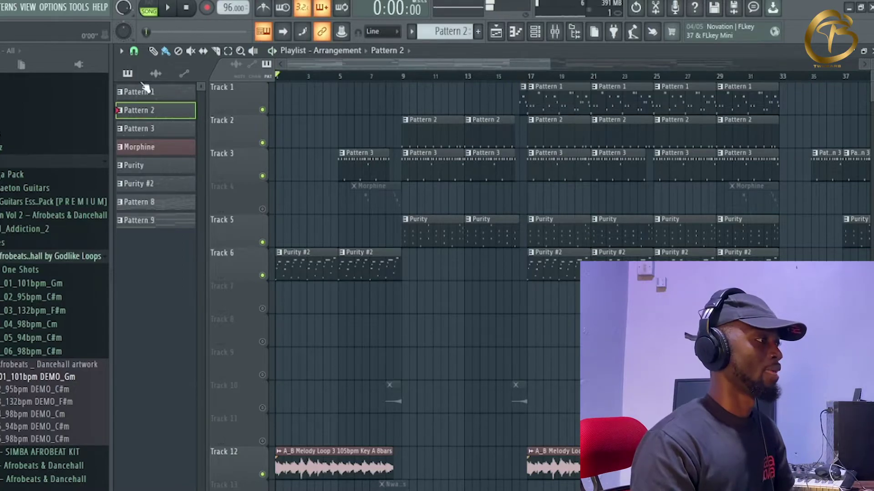
{"action": "right_click", "coordinate": [262, 275]}
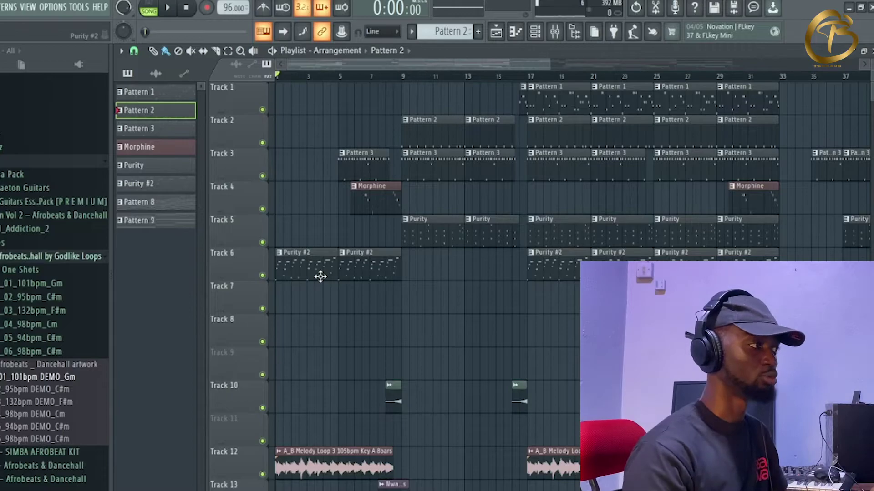
{"action": "scroll", "coordinate": [380, 182], "scroll_direction": "down", "scroll_amount": 7}
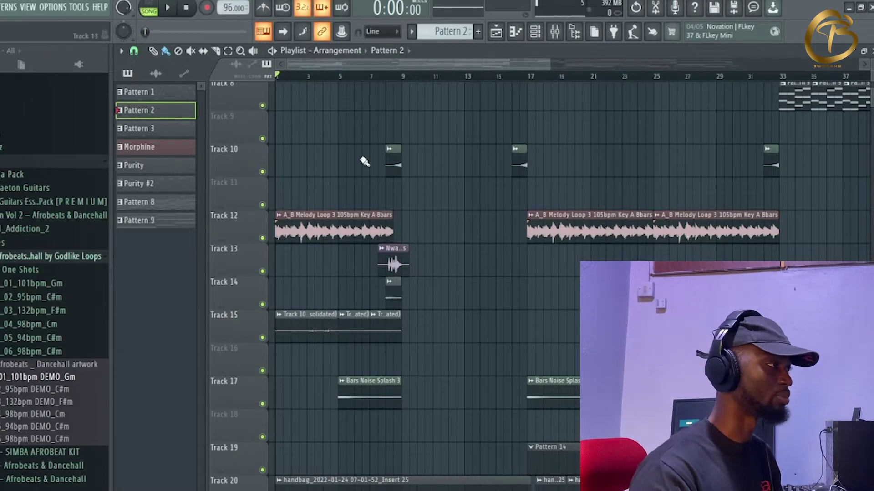
Step: Set the song position to bar 8, solo Track 13 with the Nwantiti Fills Drums clip, and play it
{"action": "left_click_drag", "start_coordinate": [376, 76], "coordinate": [383, 77]}
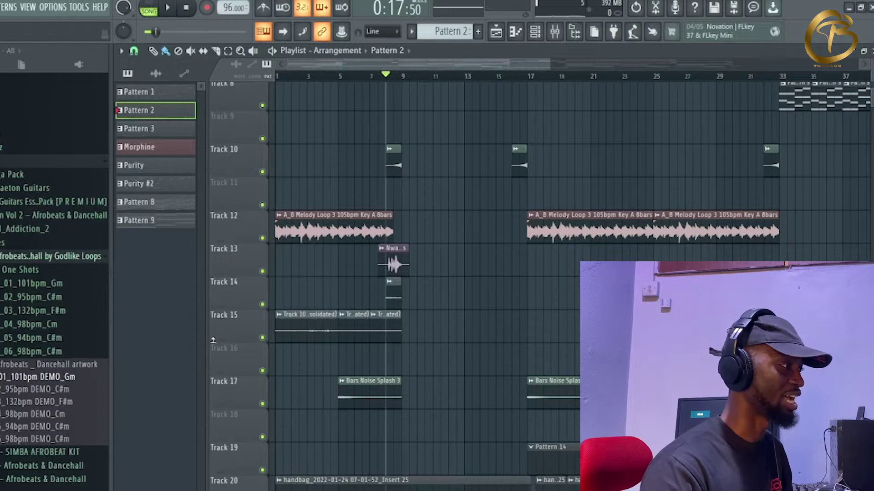
{"action": "right_click", "coordinate": [263, 304]}
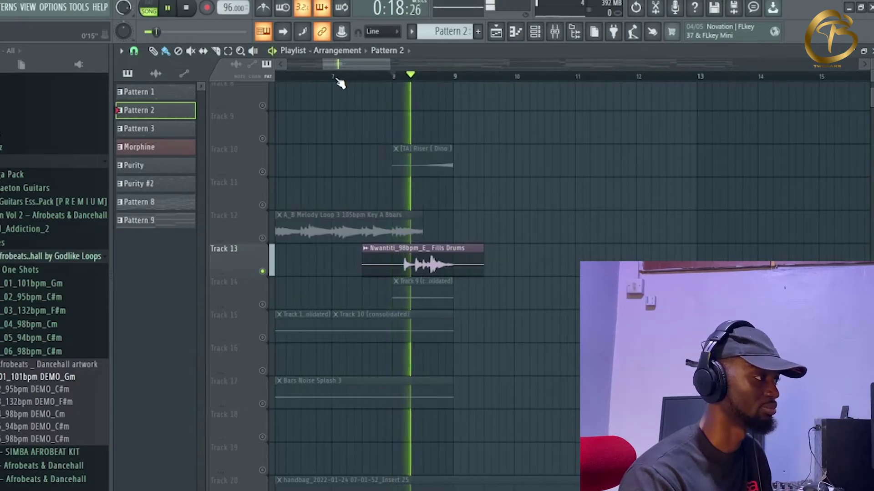
{"action": "key", "text": "space"}
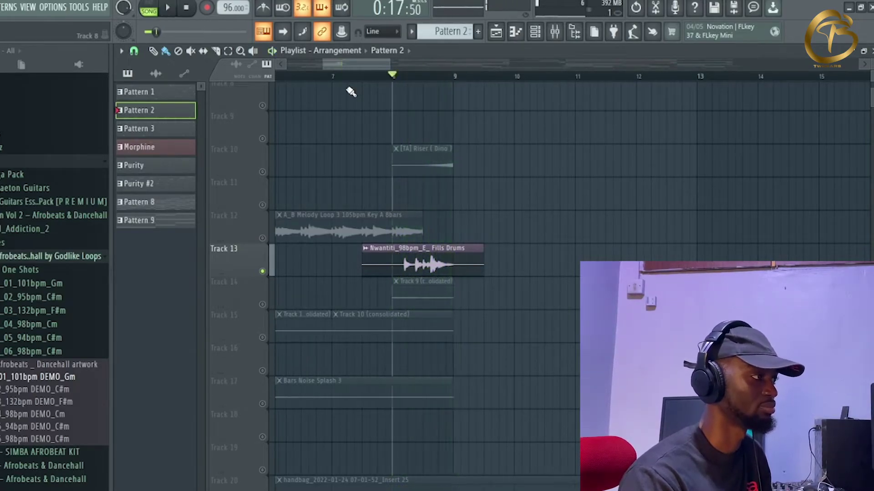
{"action": "key", "text": "space"}
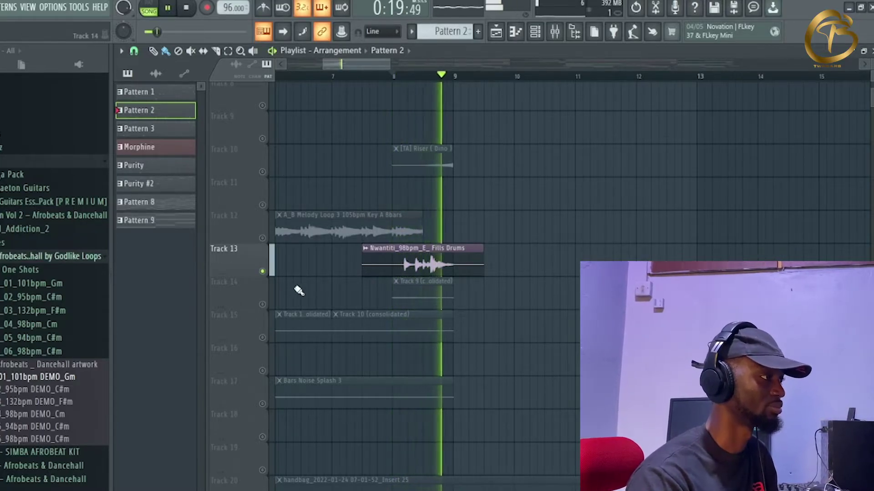
{"action": "key", "text": "space"}
Step: Solo Track 14 instead, play its Track 9 (consolidated) clip, and briefly view the clip's settings
{"action": "left_click", "coordinate": [269, 303]}
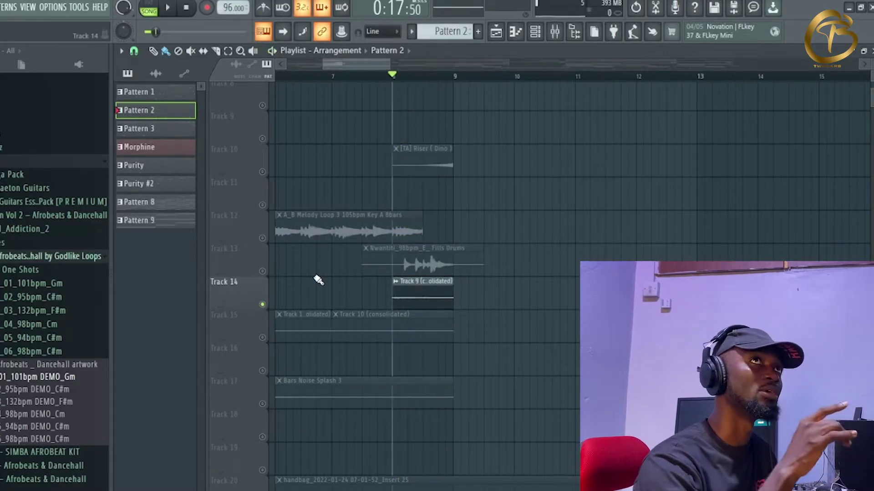
{"action": "key", "text": "space"}
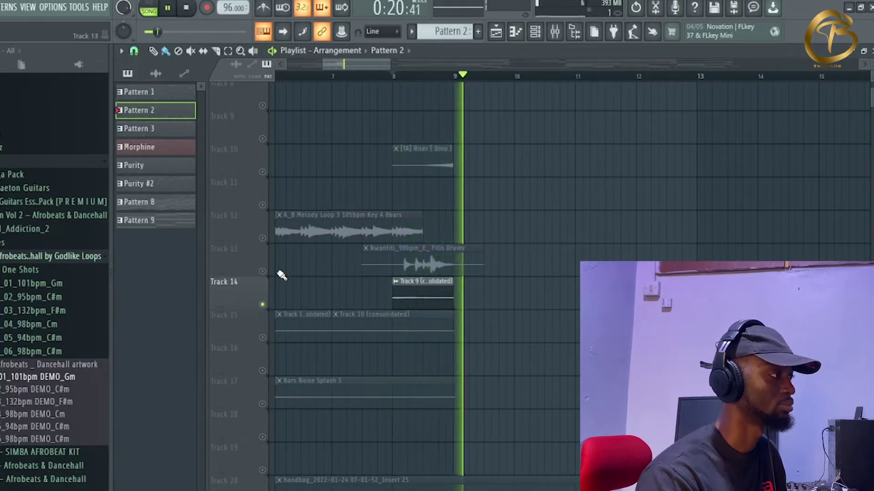
{"action": "key", "text": "space"}
{"action": "double_click", "coordinate": [440, 289]}
{"action": "key", "text": "Escape"}
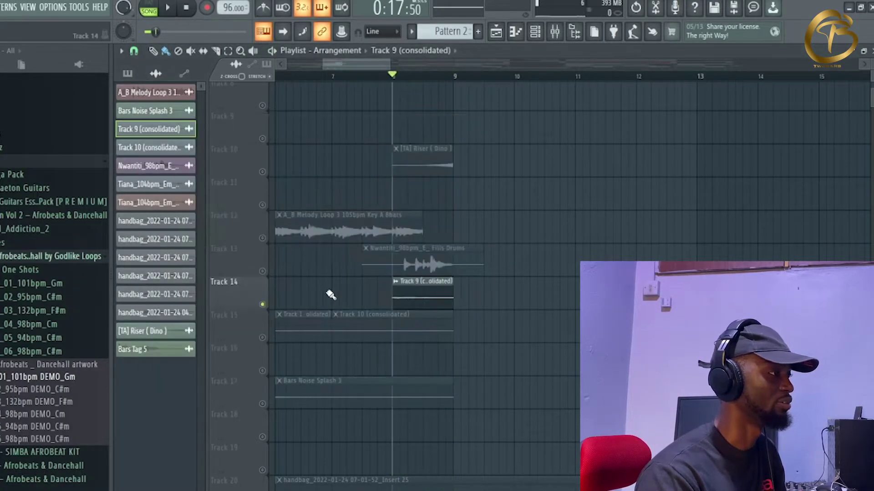
Step: Unmute Track 13 and the riser on Track 10 alongside Track 14, playing from bar 8 as each is added
{"action": "key", "text": "space"}
{"action": "left_click", "coordinate": [262, 271]}
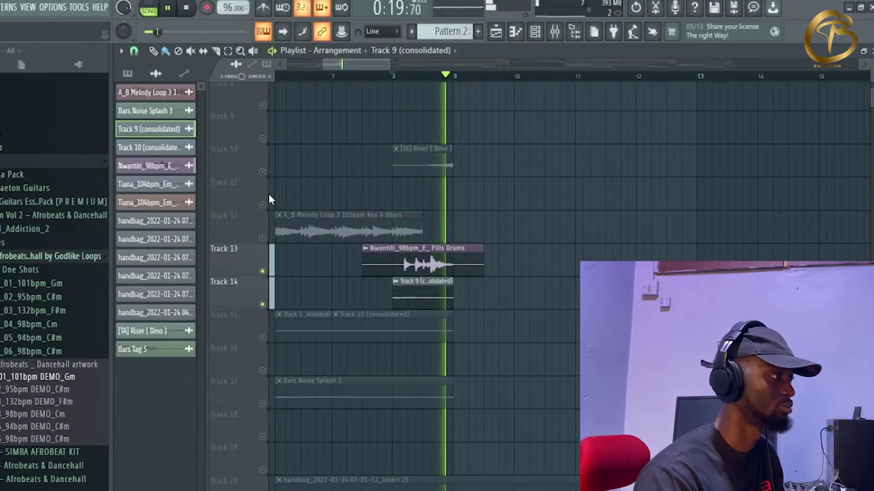
{"action": "key", "text": "space"}
{"action": "left_click", "coordinate": [263, 172]}
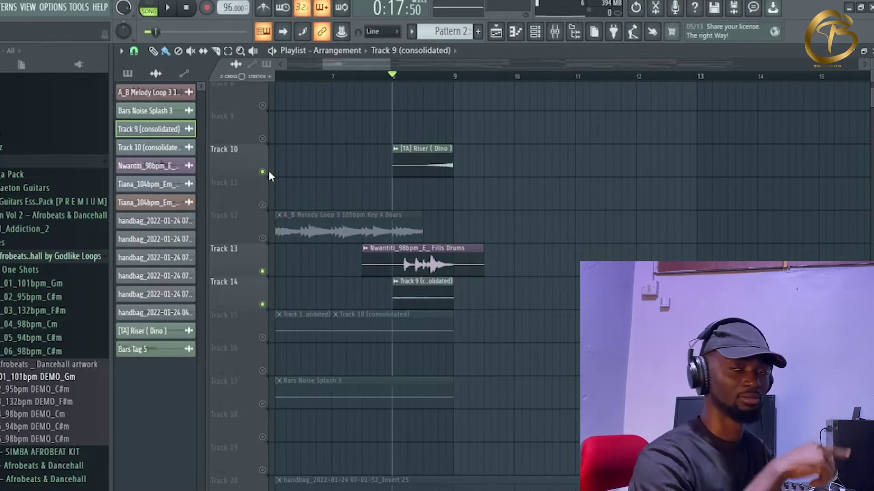
{"action": "key", "text": "space"}
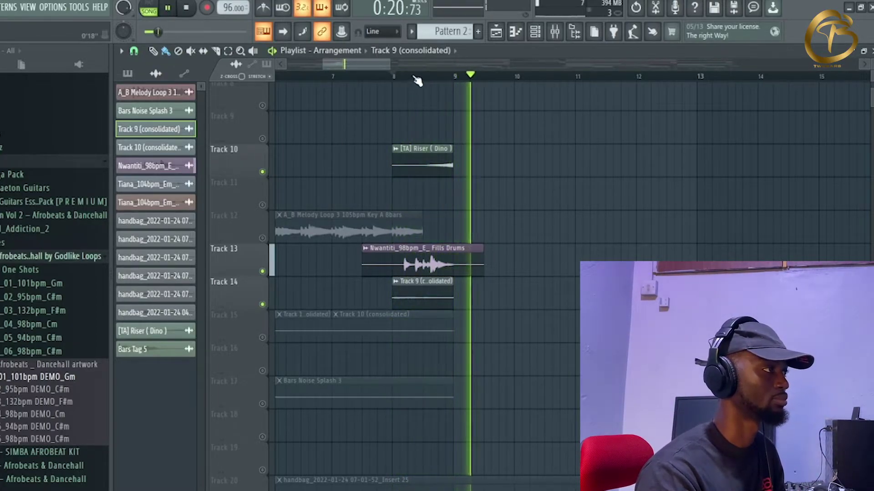
Step: Solo Tracks 27 and 28, play their clips, skip ahead to about bar 6, and stop playback
{"action": "key", "text": "space"}
{"action": "scroll", "coordinate": [483, 147], "scroll_direction": "down", "scroll_amount": 3, "text": "ctrl"}
{"action": "scroll", "coordinate": [546, 132], "scroll_direction": "down", "scroll_amount": 5}
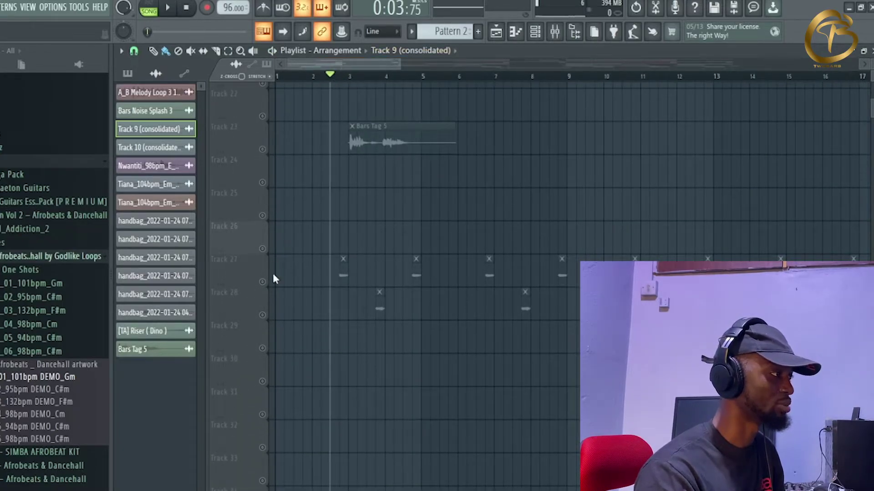
{"action": "key", "text": "space"}
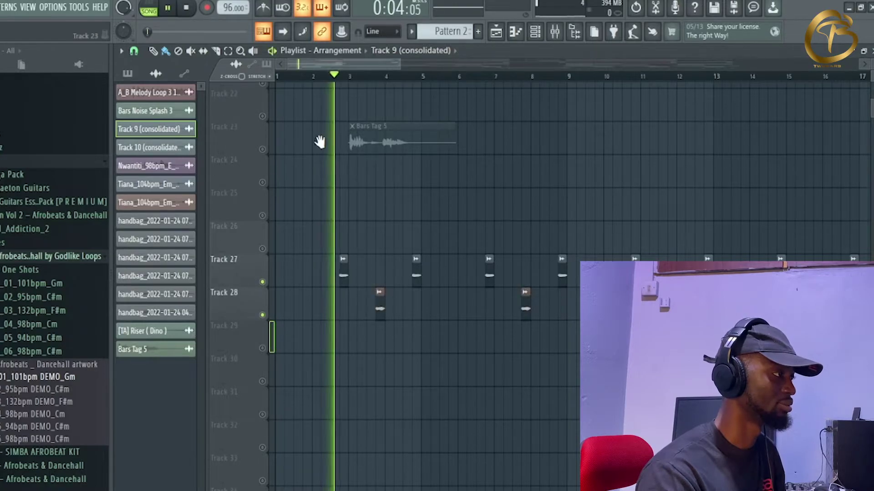
{"action": "scroll", "coordinate": [328, 146], "scroll_direction": "up", "scroll_amount": 1}
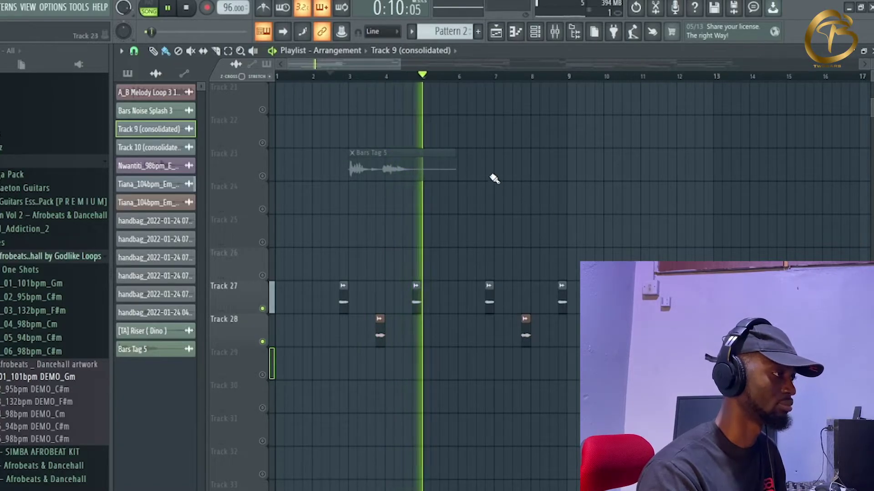
{"action": "left_click", "coordinate": [477, 77]}
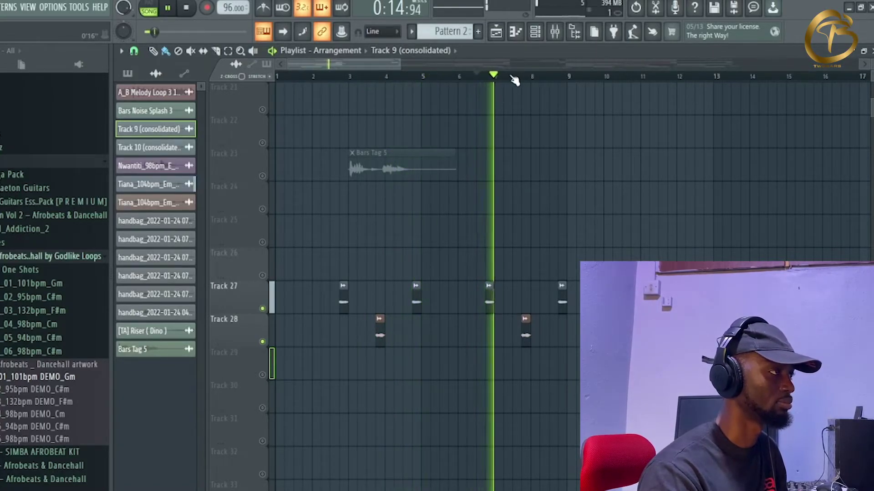
{"action": "left_click", "coordinate": [514, 77]}
{"action": "key", "text": "space"}
Step: Unmute Track 17 alongside Tracks 10, 13 and 14, and play its first Bars Noise Splash 3 clip from bar 5
{"action": "scroll", "coordinate": [523, 80], "scroll_direction": "down", "scroll_amount": 3}
{"action": "scroll", "coordinate": [558, 296], "scroll_direction": "up", "scroll_amount": 6}
{"action": "scroll", "coordinate": [430, 193], "scroll_direction": "up", "scroll_amount": 2}
{"action": "left_click", "coordinate": [278, 77]}
{"action": "scroll", "coordinate": [388, 312], "scroll_direction": "up", "scroll_amount": 5}
{"action": "scroll", "coordinate": [429, 150], "scroll_direction": "down", "scroll_amount": 9}
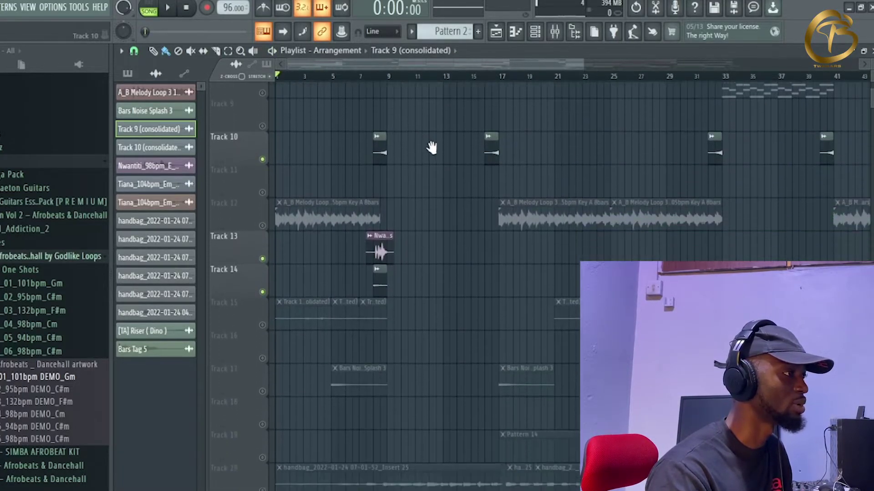
{"action": "left_click", "coordinate": [263, 254]}
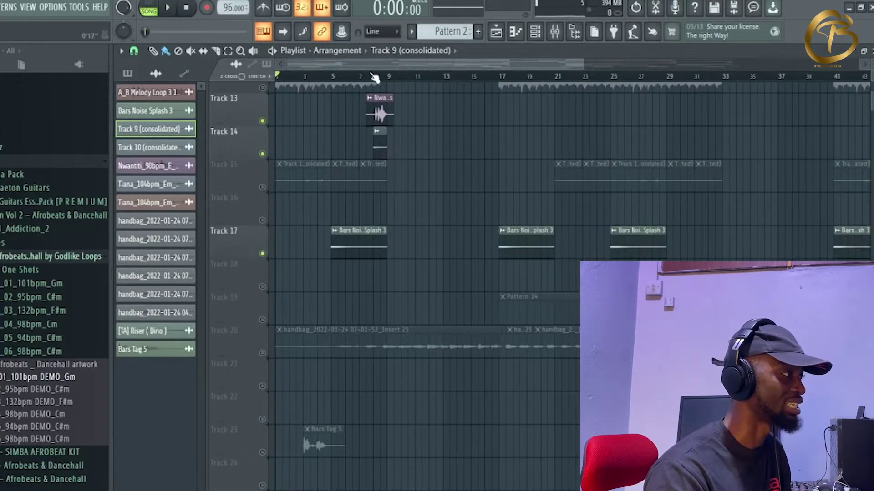
{"action": "key", "text": "space"}
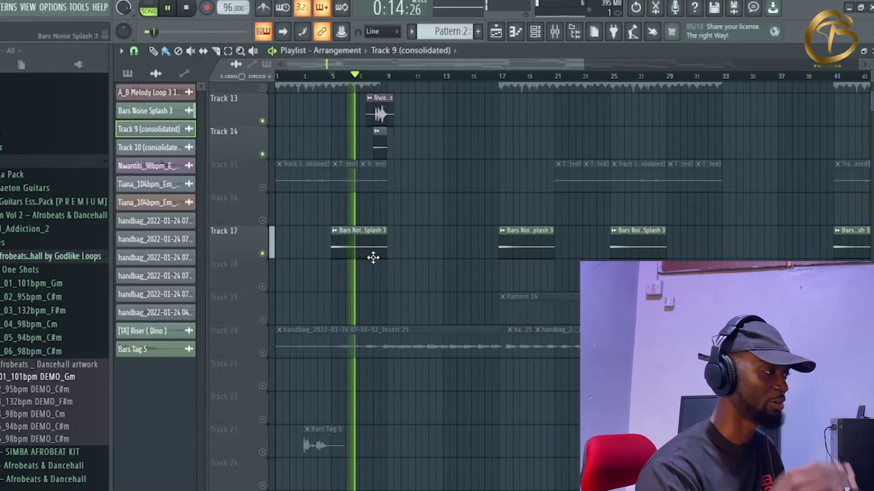
{"action": "key", "text": "space"}
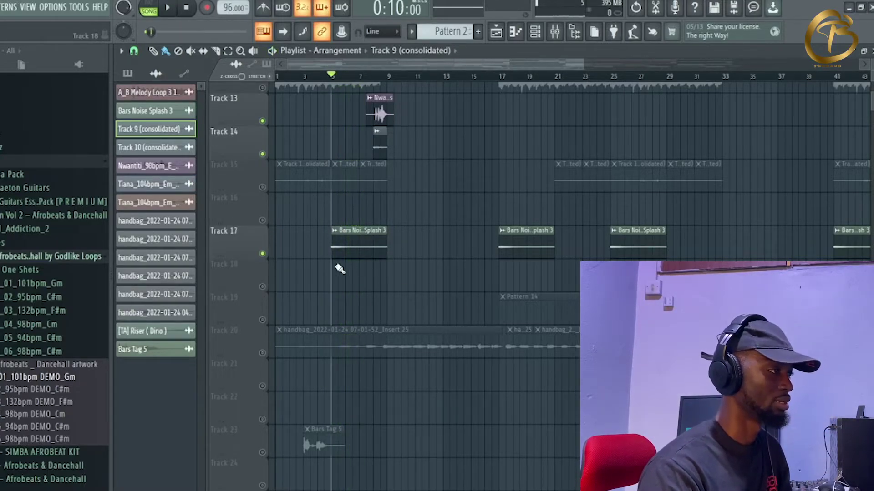
Step: Unmute all playlist tracks and look over the arrangement from Track 1 down to Track 23
{"action": "left_click", "coordinate": [263, 255]}
{"action": "scroll", "coordinate": [463, 69], "scroll_direction": "down", "scroll_amount": 3}
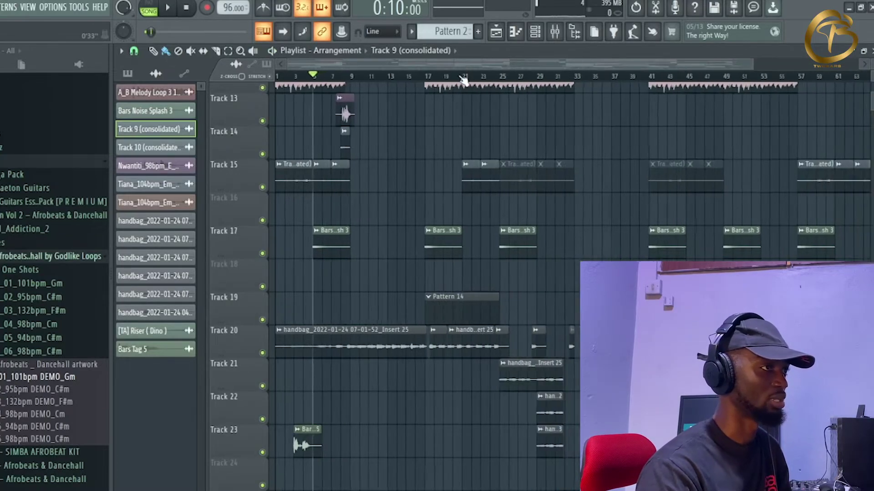
{"action": "scroll", "coordinate": [468, 110], "scroll_direction": "up", "scroll_amount": 6}
{"action": "scroll", "coordinate": [461, 119], "scroll_direction": "up", "scroll_amount": 2}
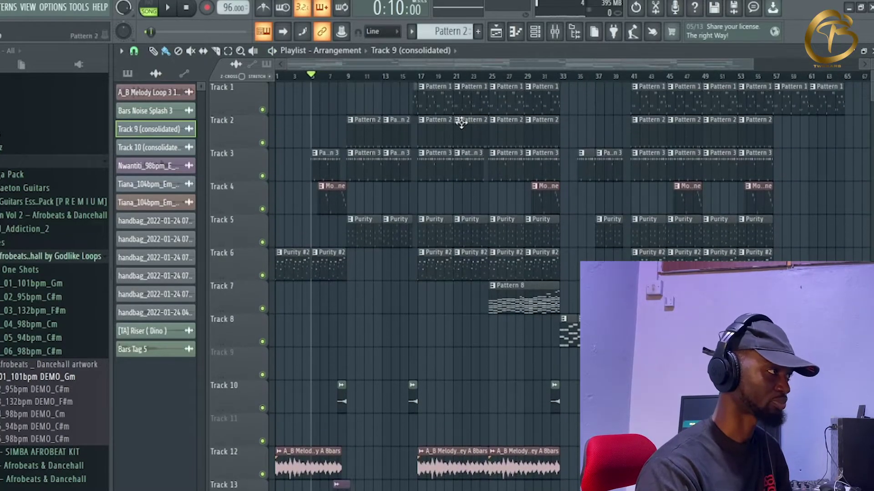
{"action": "scroll", "coordinate": [469, 125], "scroll_direction": "down", "scroll_amount": 5}
{"action": "scroll", "coordinate": [478, 151], "scroll_direction": "down", "scroll_amount": 2}
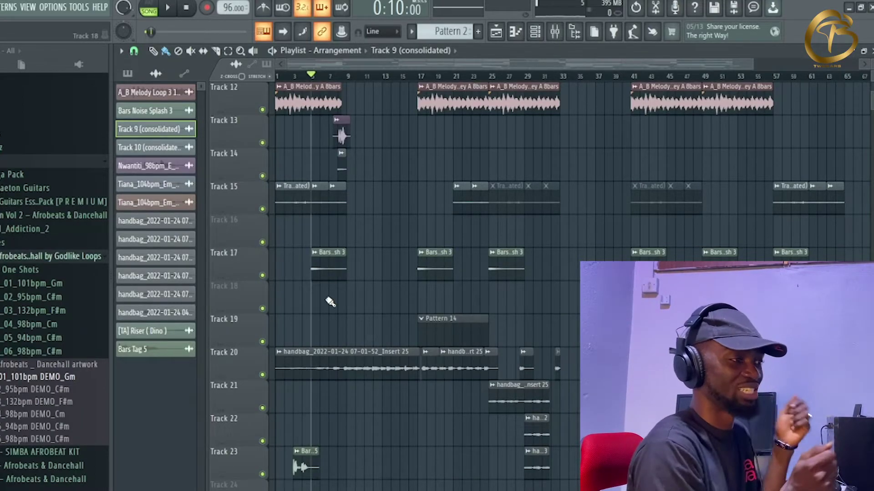
{"action": "scroll", "coordinate": [374, 86], "scroll_direction": "down", "scroll_amount": 2}
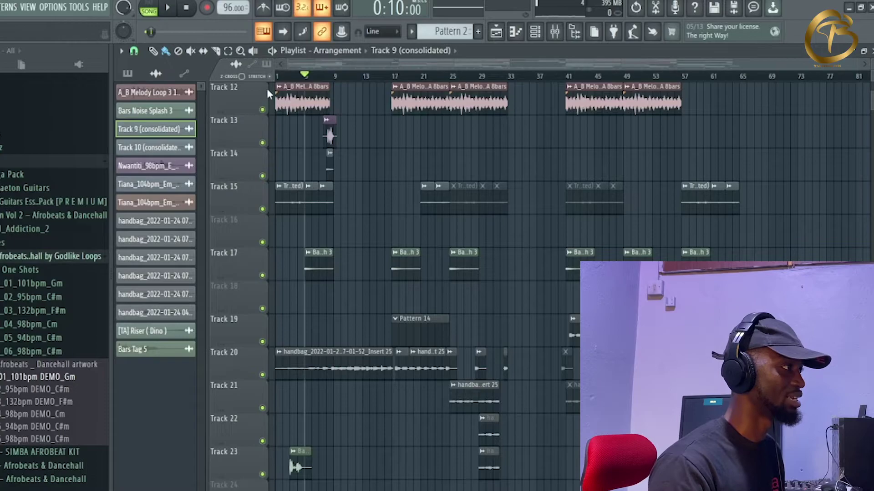
Step: Check the vocal effects insert in the mixer, and solo Track 20 to play its handbag recording from the start
{"action": "left_click", "coordinate": [554, 30]}
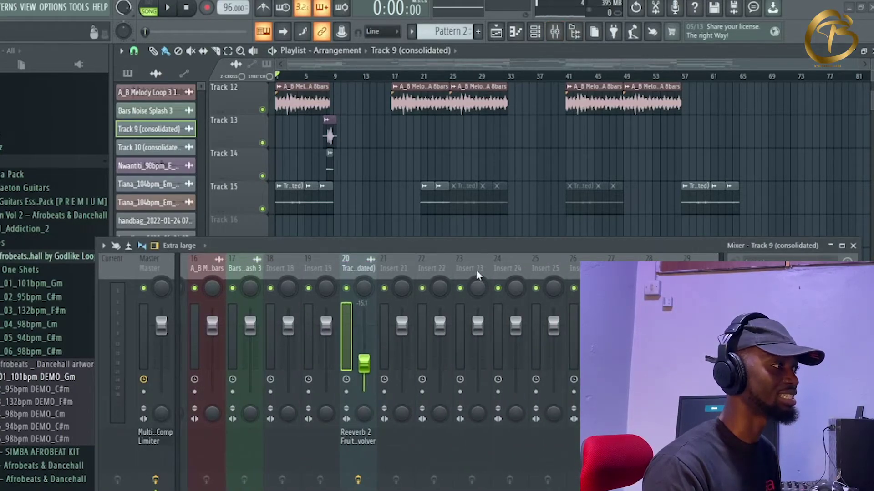
{"action": "scroll", "coordinate": [476, 270], "scroll_direction": "down", "scroll_amount": 4}
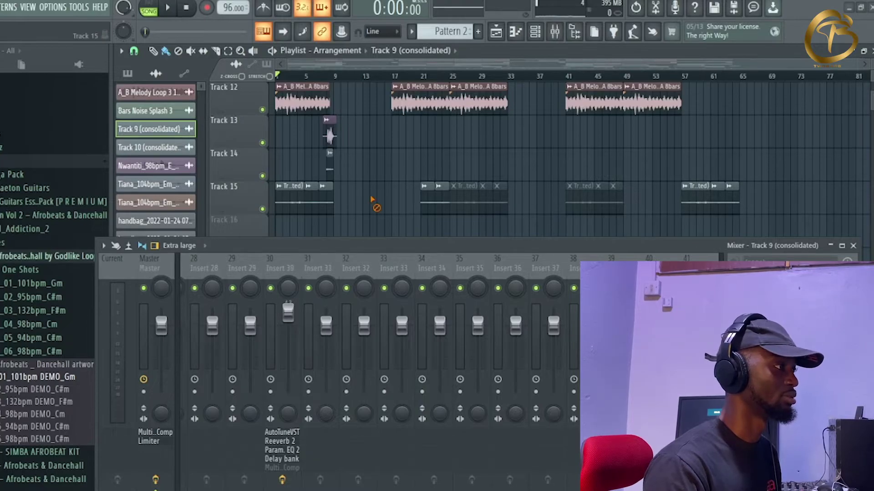
{"action": "left_click", "coordinate": [853, 246]}
{"action": "left_click", "coordinate": [262, 376], "text": "ctrl"}
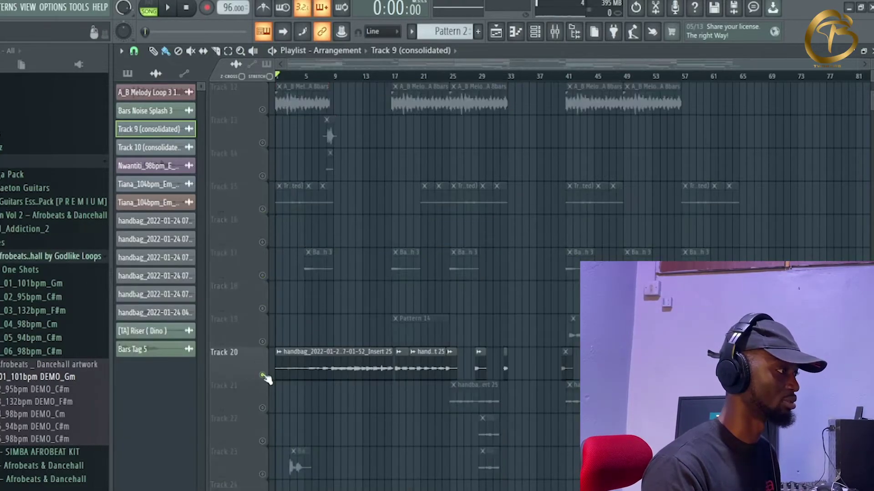
{"action": "scroll", "coordinate": [289, 87], "scroll_direction": "up", "scroll_amount": 4}
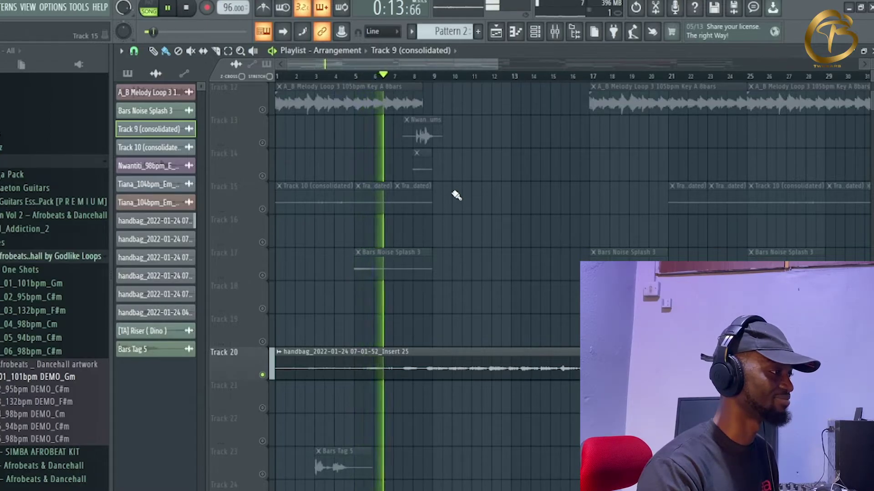
Step: Open AutoTuneVST on mixer Insert 30 during playback, view its pitch correction settings, and close it
{"action": "left_click", "coordinate": [554, 32]}
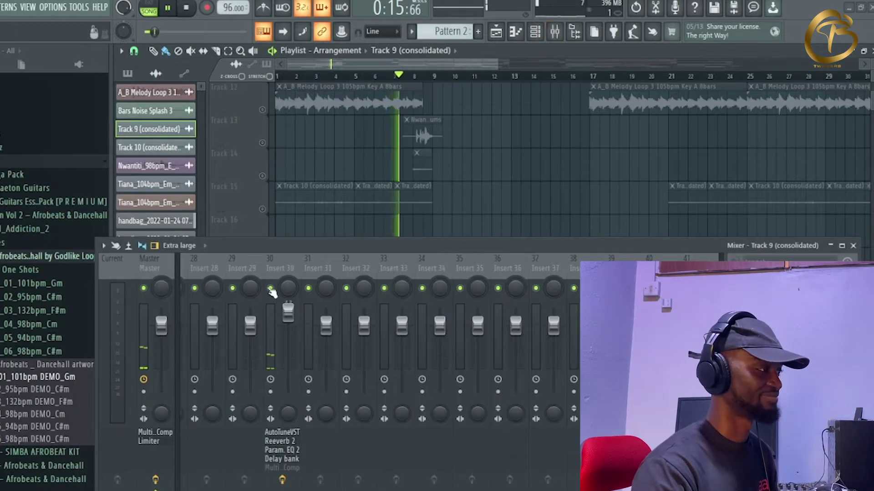
{"action": "left_click_drag", "start_coordinate": [745, 245], "coordinate": [636, 354]}
{"action": "left_click", "coordinate": [169, 433]}
{"action": "left_click_drag", "start_coordinate": [318, 355], "coordinate": [299, 438]}
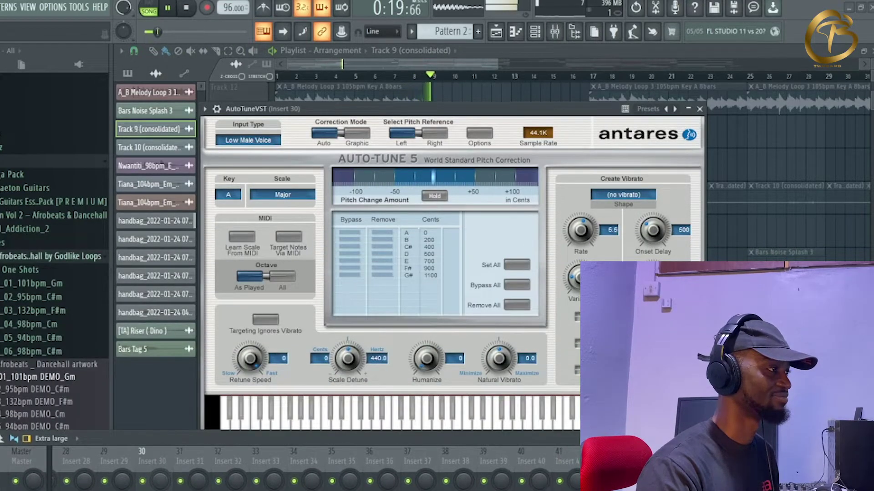
{"action": "left_click_drag", "start_coordinate": [588, 441], "coordinate": [588, 204]}
{"action": "left_click", "coordinate": [647, 236]}
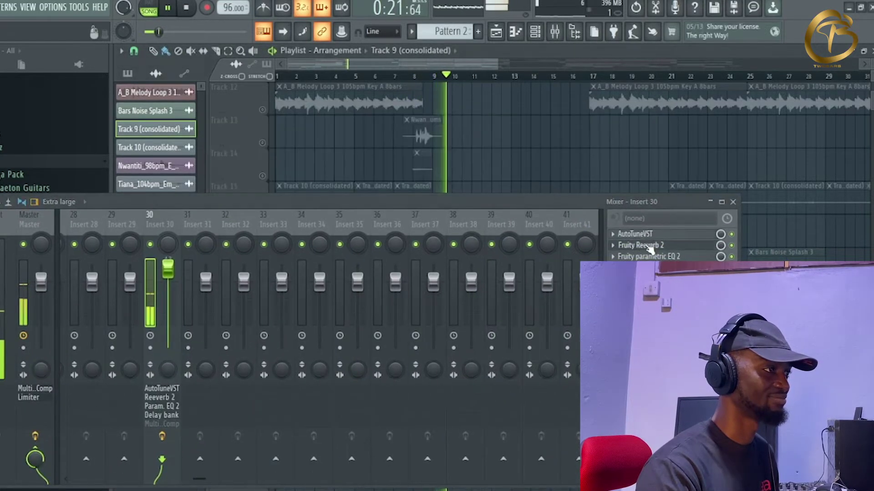
Step: Open Fruity Reeverb 2 on Insert 30, and switch the mixer's Detached option to bring the reverb window in front
{"action": "left_click", "coordinate": [639, 245]}
{"action": "left_click_drag", "start_coordinate": [6, 203], "coordinate": [45, 294]}
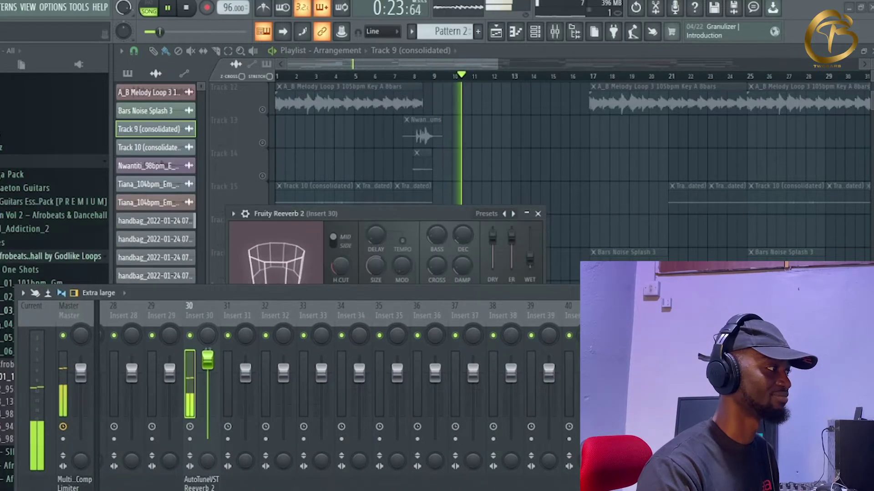
{"action": "left_click", "coordinate": [43, 293]}
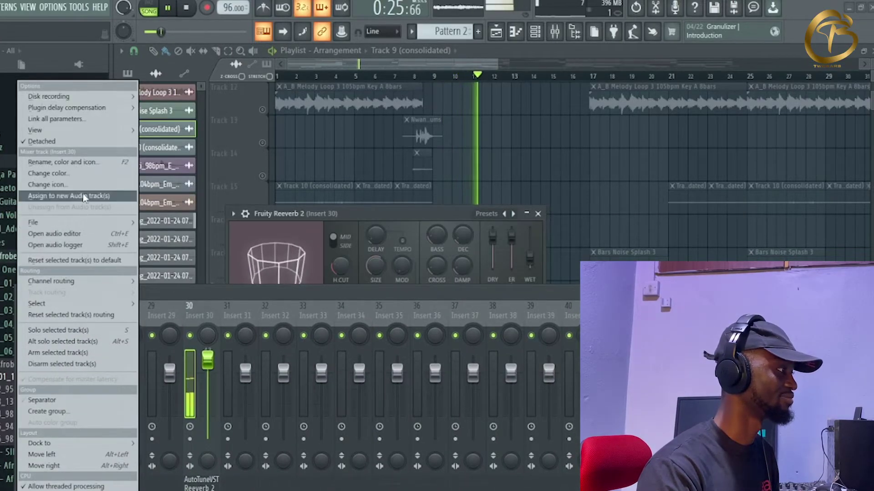
{"action": "left_click", "coordinate": [79, 143]}
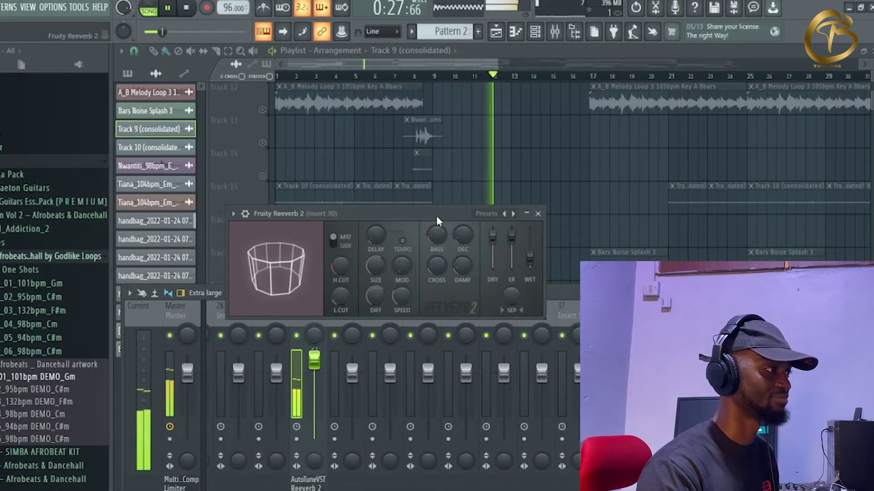
{"action": "left_click_drag", "start_coordinate": [436, 216], "coordinate": [433, 201]}
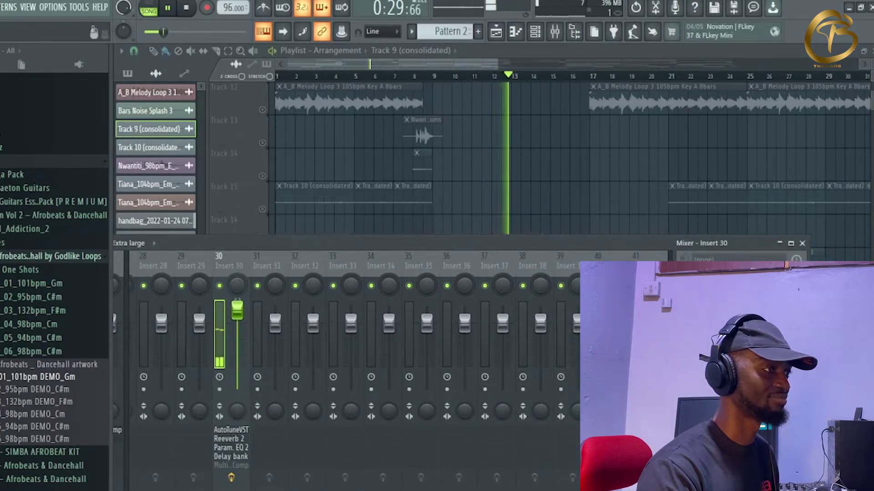
Step: Open Fruity Multiband Compressor on Insert 30, view its preset list, and close the plugin and the mixer
{"action": "left_click", "coordinate": [728, 300]}
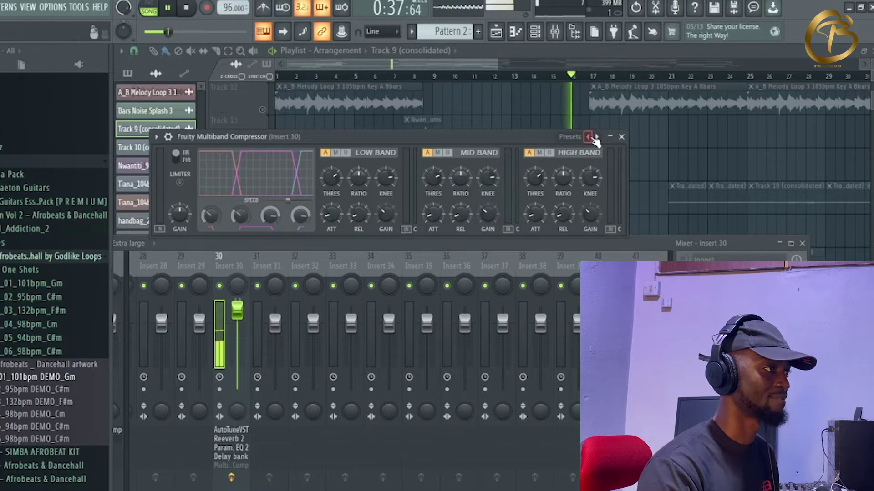
{"action": "left_click", "coordinate": [593, 138]}
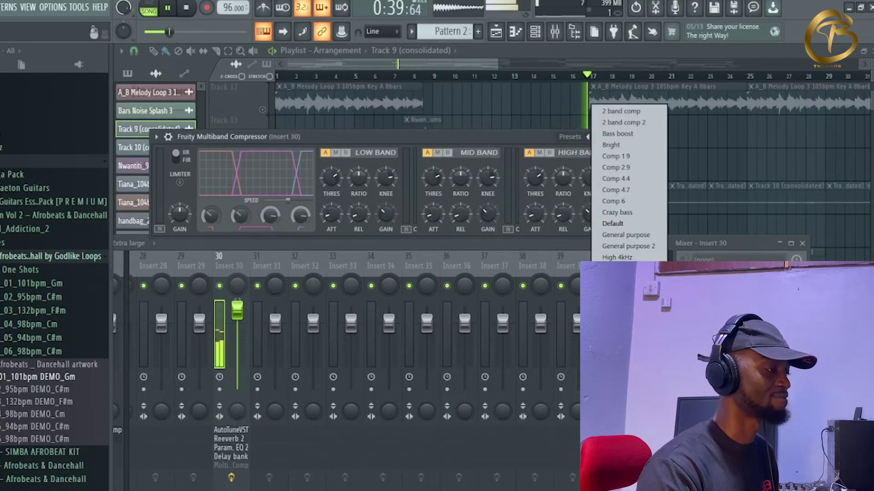
{"action": "key", "text": "Escape"}
{"action": "key", "text": "Escape"}
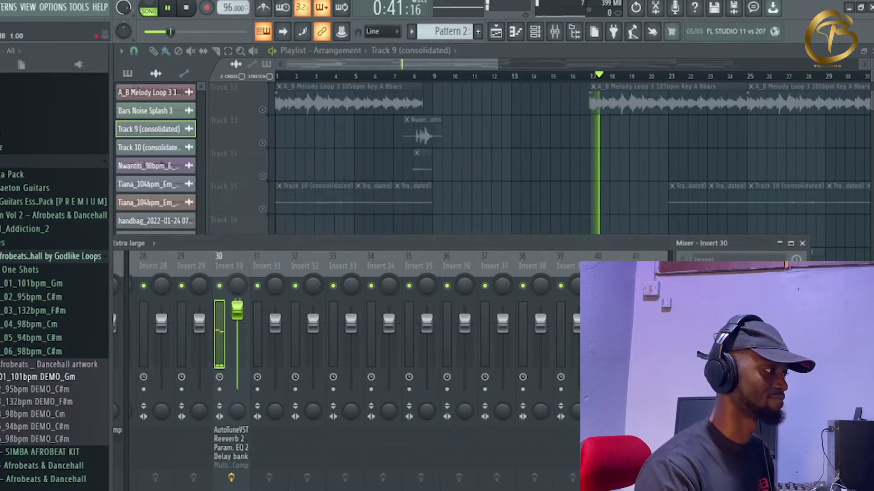
{"action": "left_click", "coordinate": [803, 243]}
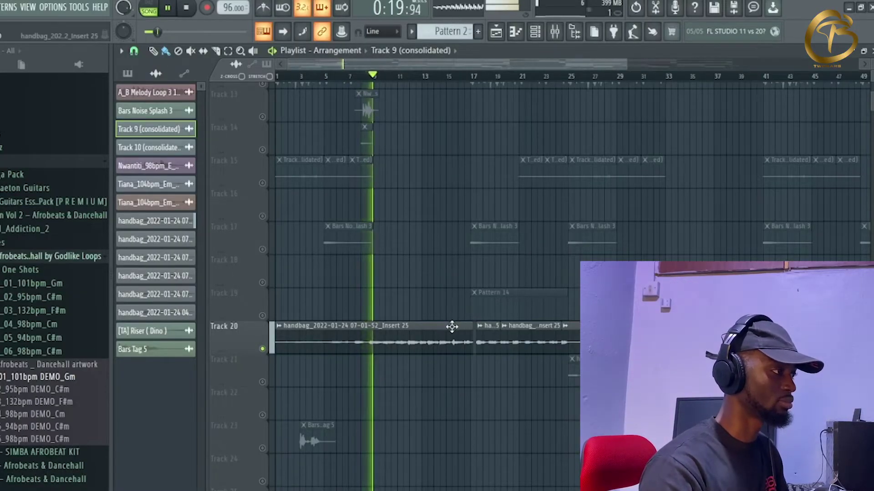
Step: Set the song tempo to 100 BPM and play the Track 20 recording from around bar 9
{"action": "left_click", "coordinate": [555, 32]}
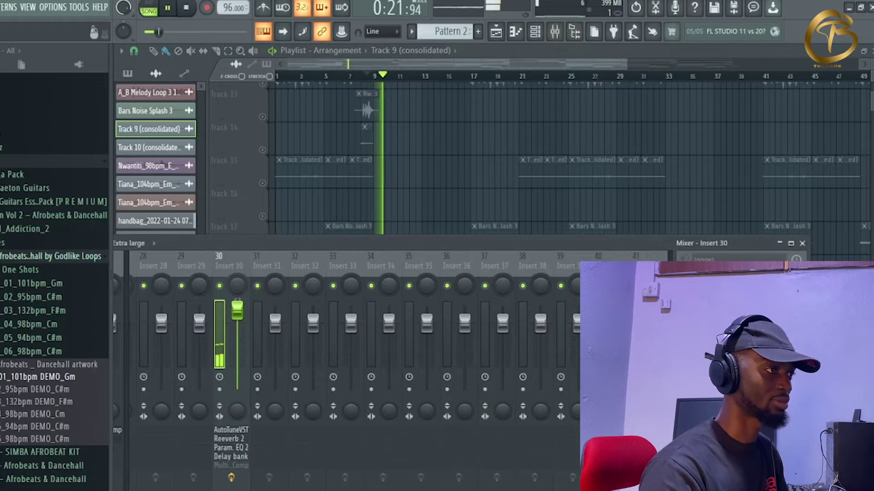
{"action": "left_click", "coordinate": [801, 243]}
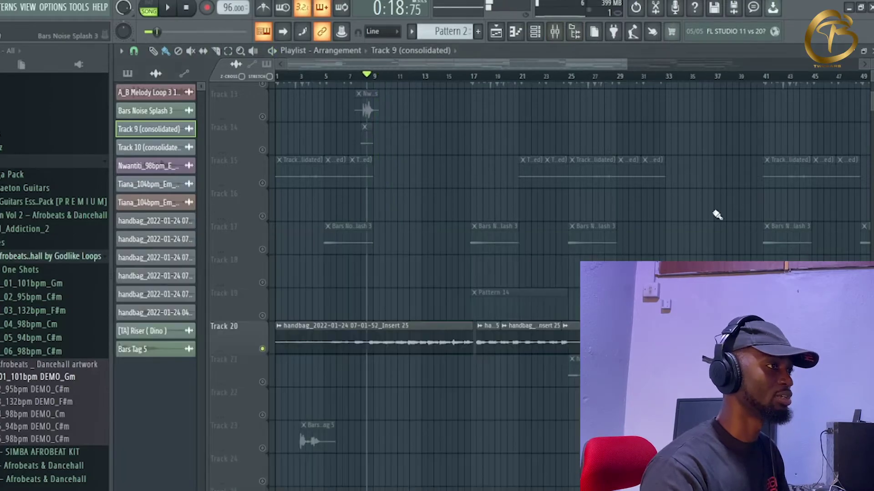
{"action": "right_click", "coordinate": [224, 7]}
{"action": "left_click", "coordinate": [360, 54]}
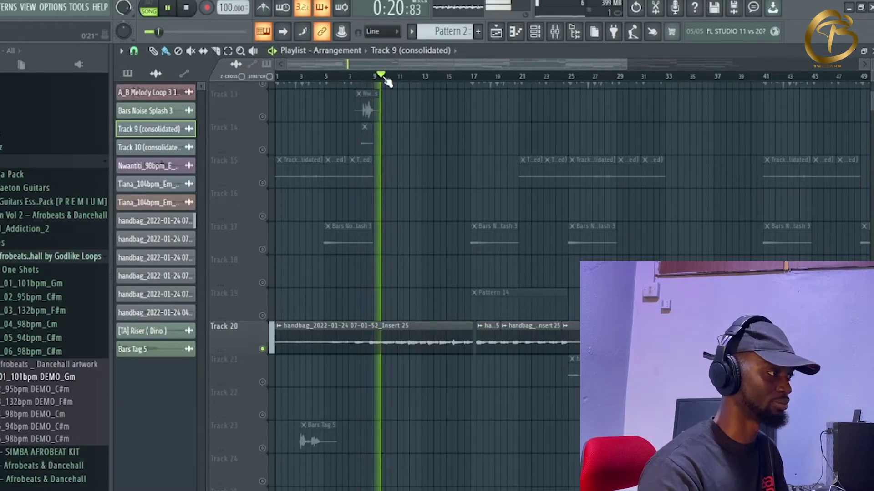
Step: Restore the song tempo to 96 BPM and play the Track 20 recording again
{"action": "key", "text": "space"}
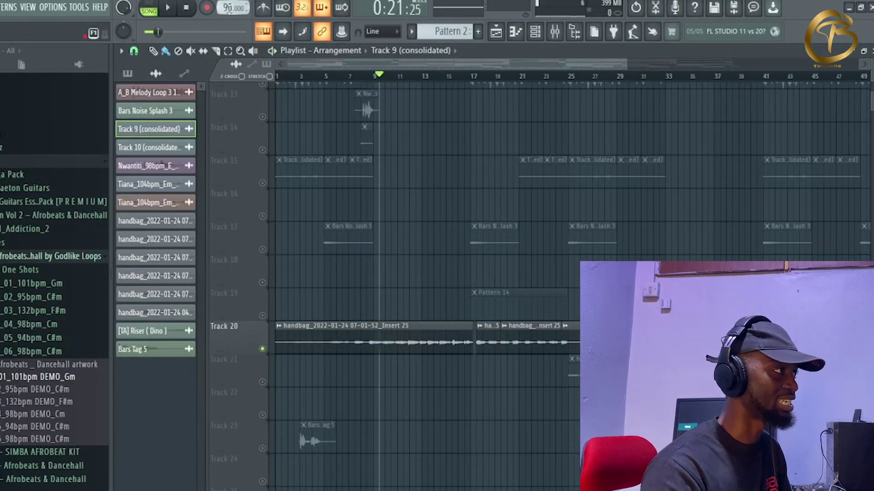
{"action": "key", "text": "space"}
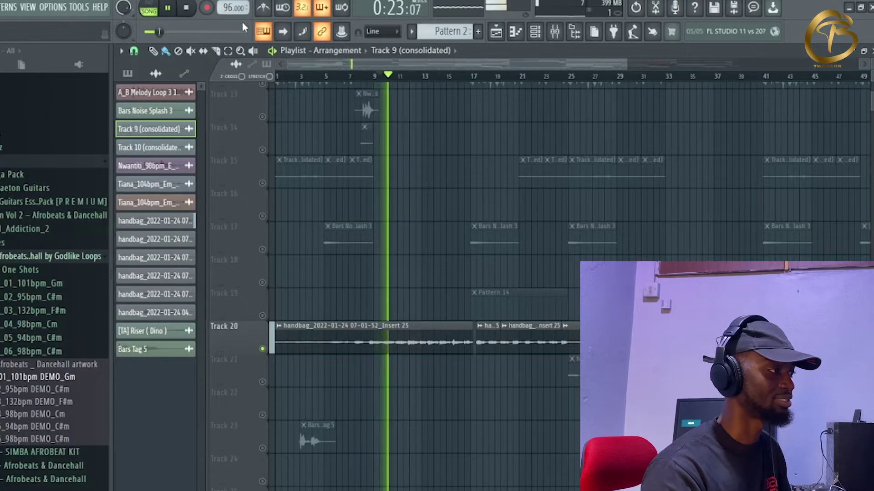
{"action": "key", "text": "space"}
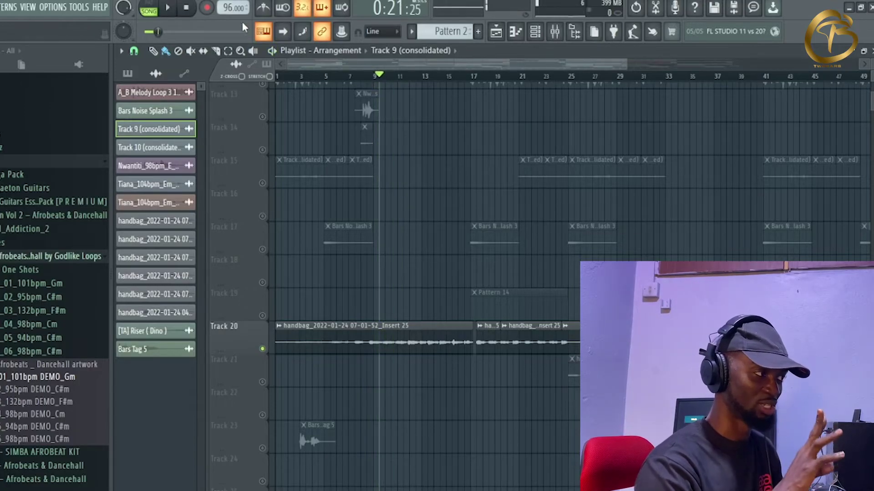
Step: Unmute all playlist tracks and set the song position to bar 16
{"action": "right_click", "coordinate": [262, 348]}
{"action": "scroll", "coordinate": [500, 75], "scroll_direction": "down", "scroll_amount": 3}
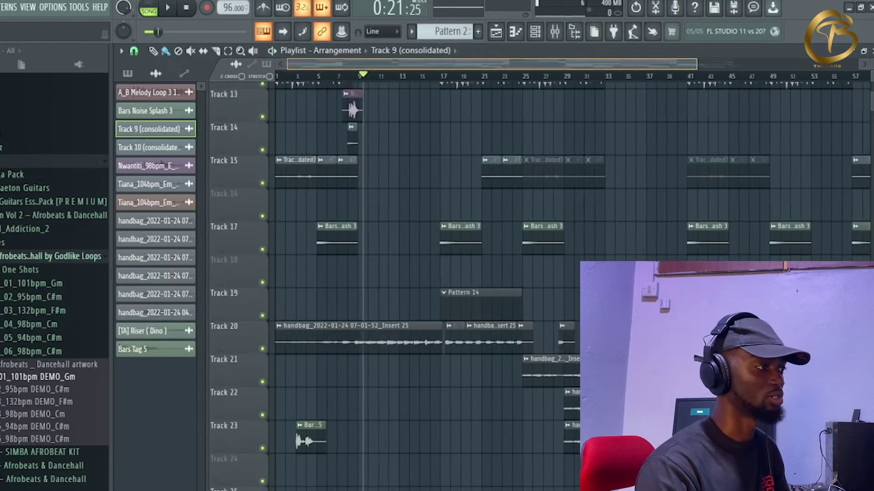
{"action": "left_click", "coordinate": [430, 79]}
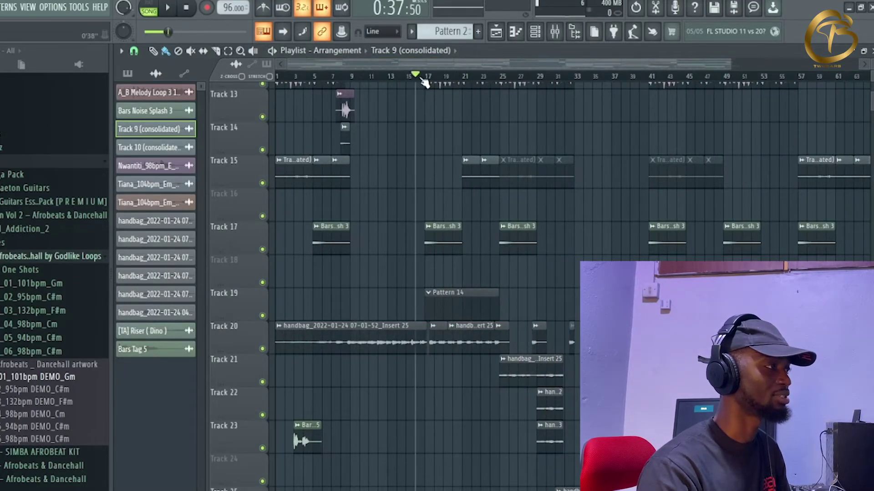
Step: Open the mixer with Insert 30's effects, close the three plugin windows, and close the mixer
{"action": "left_click", "coordinate": [544, 34]}
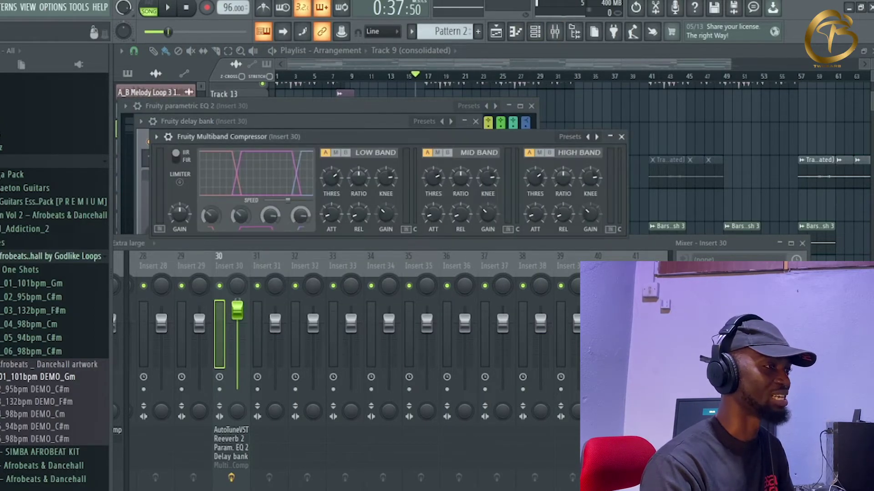
{"action": "key", "text": "Escape"}
{"action": "key", "text": "Escape"}
{"action": "key", "text": "Escape"}
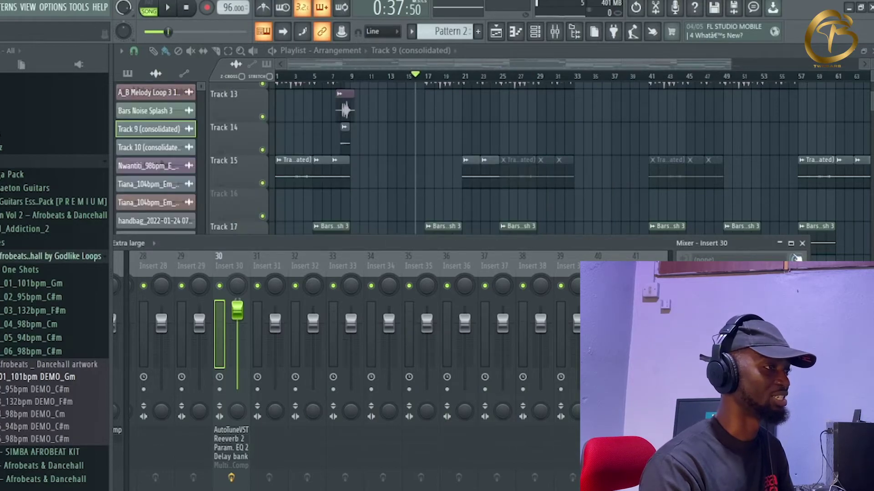
{"action": "left_click", "coordinate": [803, 244]}
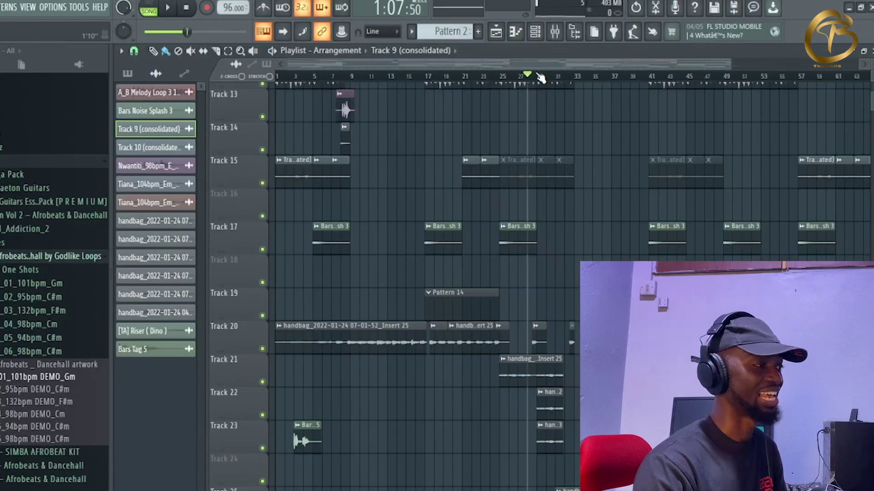
Step: Play the song from around bar 28 with only Tracks 21, 22 and 23 audible
{"action": "key", "text": "space"}
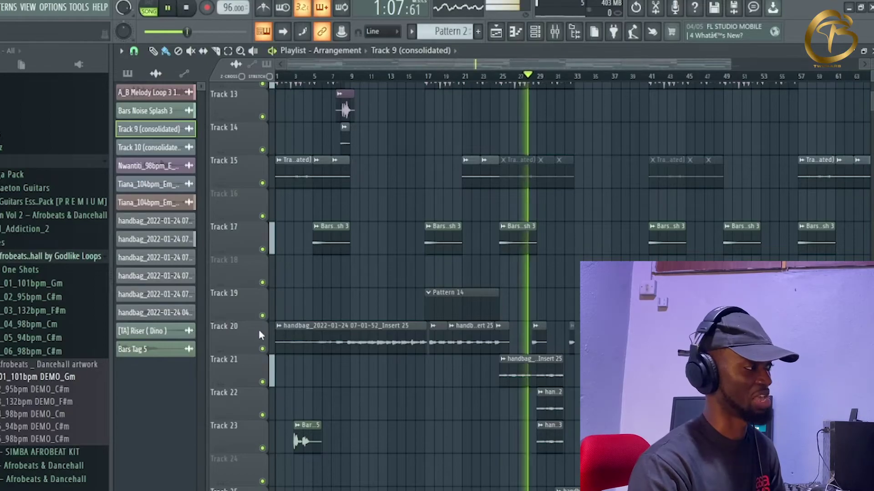
{"action": "left_click", "coordinate": [262, 382], "text": "ctrl"}
{"action": "left_click", "coordinate": [262, 415]}
{"action": "left_click", "coordinate": [262, 449]}
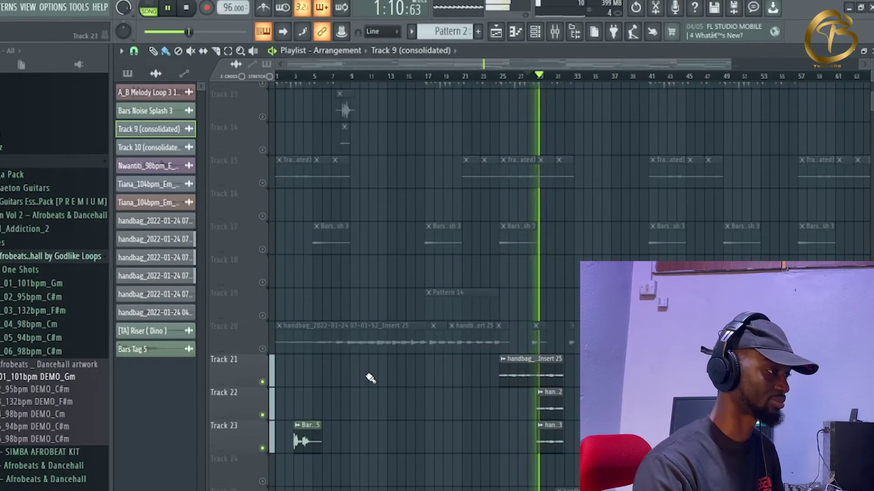
Step: View the audio clip settings of the Track 21 vocal recording and close them
{"action": "double_click", "coordinate": [527, 371]}
{"action": "left_click_drag", "start_coordinate": [311, 171], "coordinate": [311, 159]}
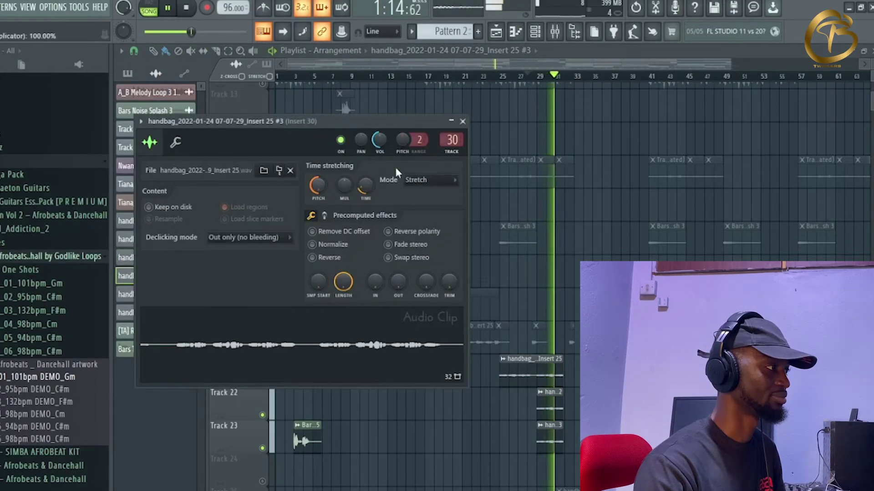
{"action": "left_click", "coordinate": [462, 121]}
Step: Solo Track 23 to hear its vocal layer around bar 29, stop playback, and unmute all playlist tracks
{"action": "scroll", "coordinate": [599, 178], "scroll_direction": "down", "scroll_amount": 4}
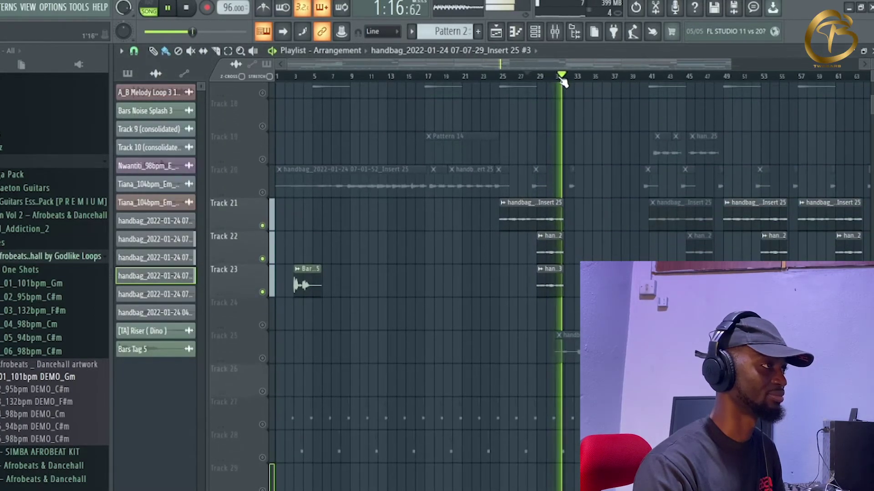
{"action": "right_click", "coordinate": [262, 292]}
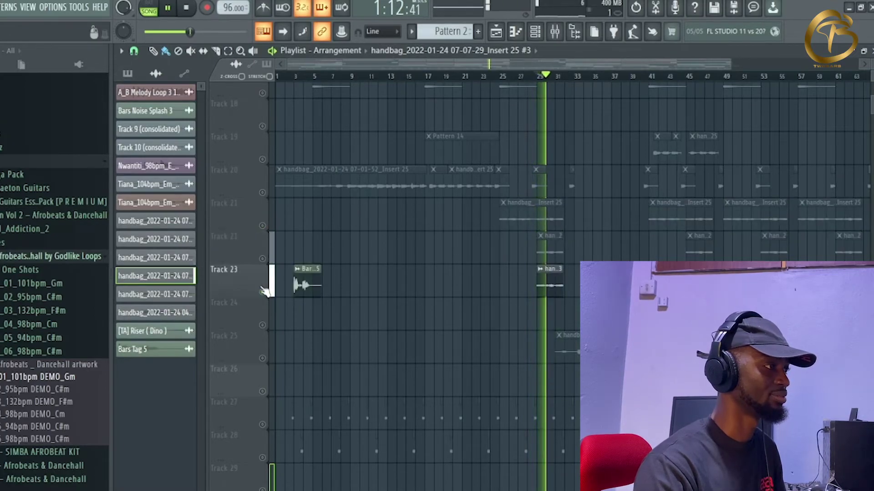
{"action": "key", "text": "space"}
{"action": "right_click", "coordinate": [263, 259]}
{"action": "right_click", "coordinate": [262, 260]}
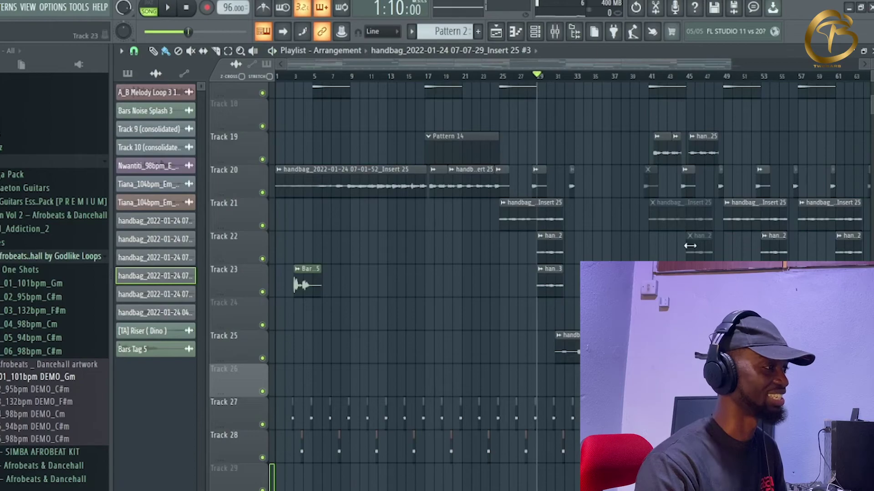
Step: Play the song from bar 33 with Track 25 soloed, restore all tracks, and stop playback
{"action": "left_click_drag", "start_coordinate": [565, 81], "coordinate": [576, 83]}
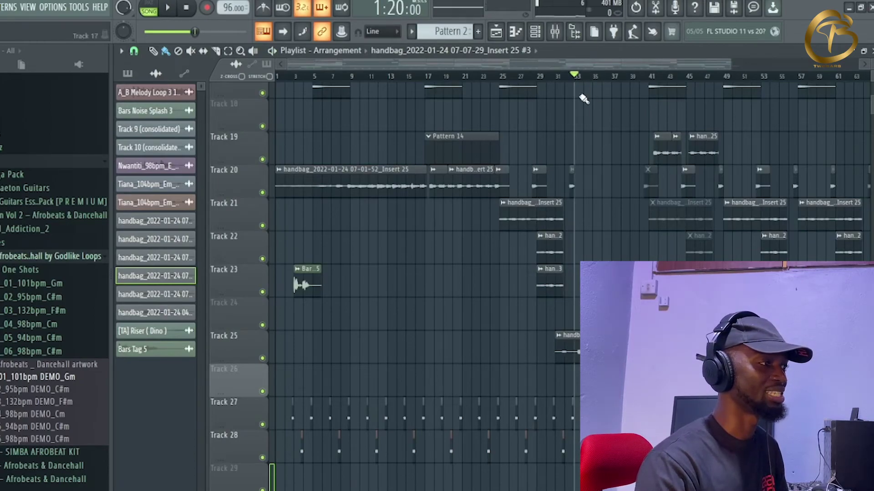
{"action": "key", "text": "space"}
{"action": "right_click", "coordinate": [263, 359]}
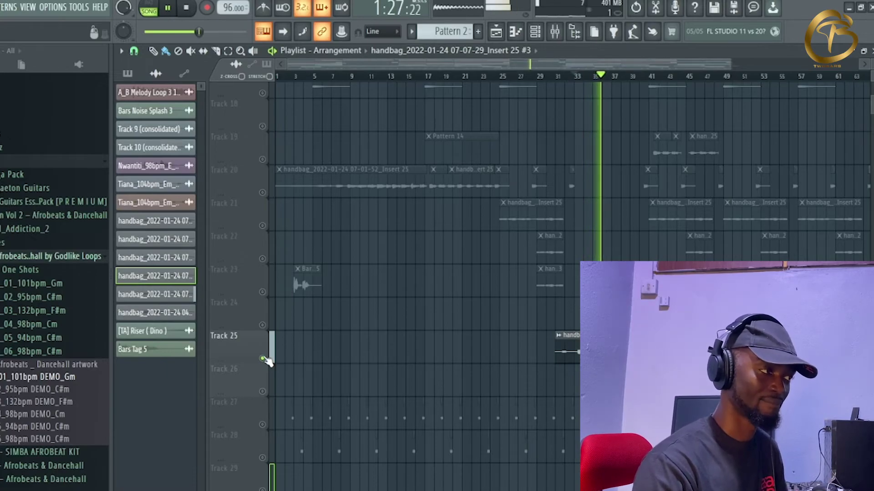
{"action": "right_click", "coordinate": [263, 359]}
{"action": "key", "text": "space"}
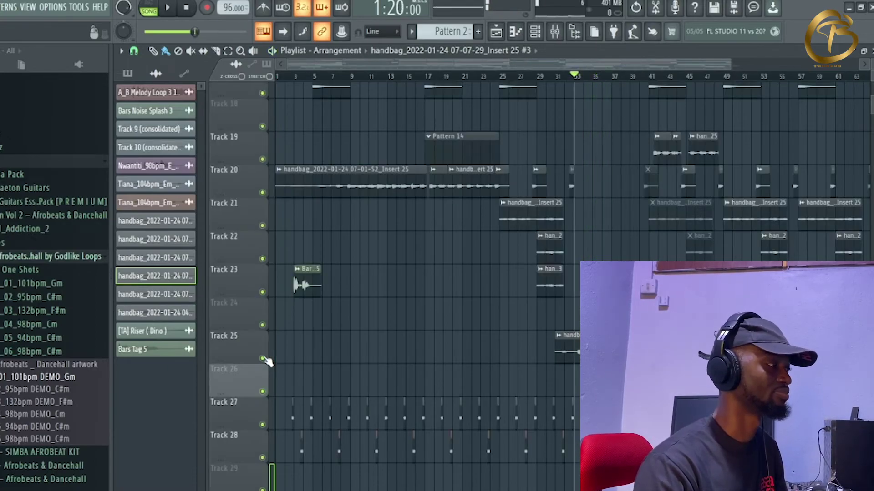
Step: Play the full arrangement from its beginning with all tracks active and stop playback
{"action": "scroll", "coordinate": [591, 232], "scroll_direction": "up", "scroll_amount": 10}
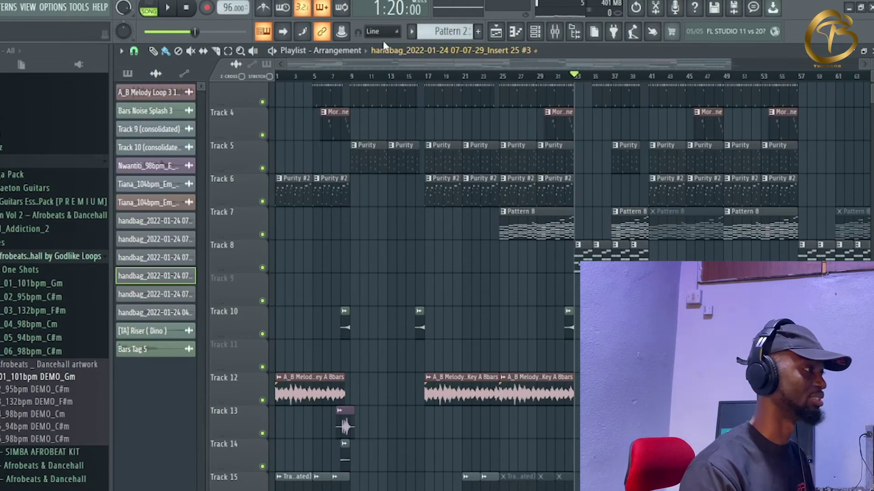
{"action": "key", "text": "space"}
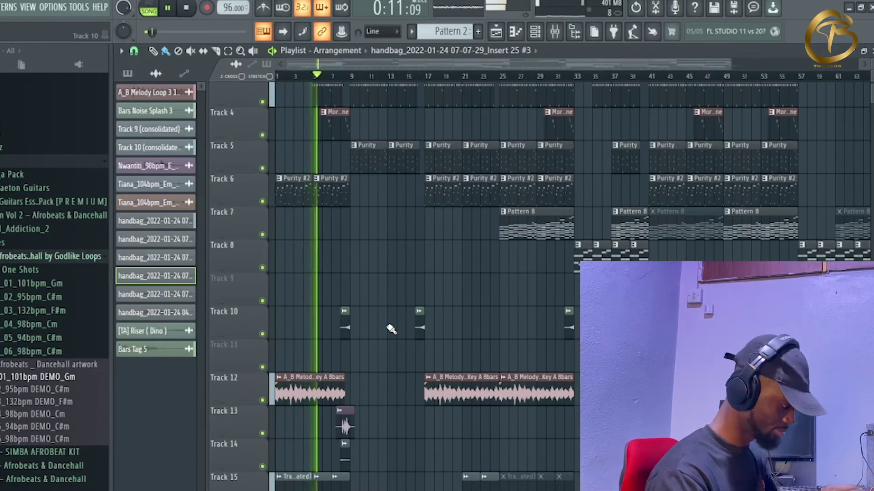
{"action": "key", "text": "space"}
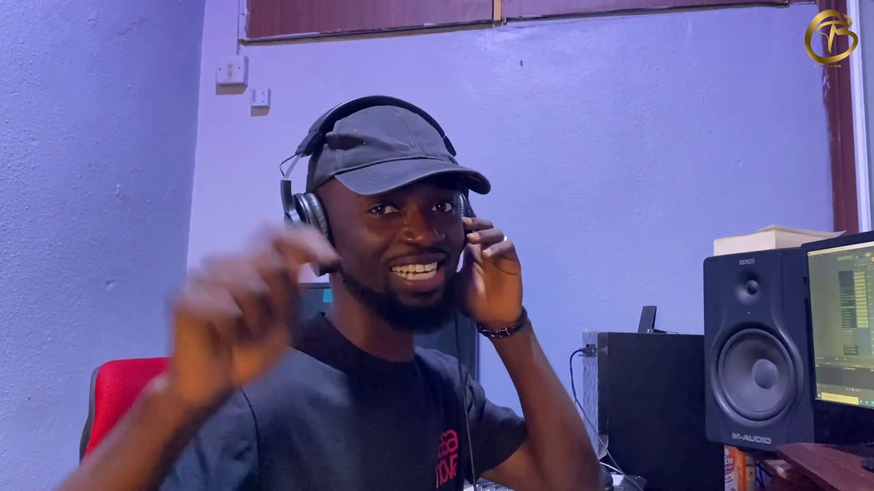